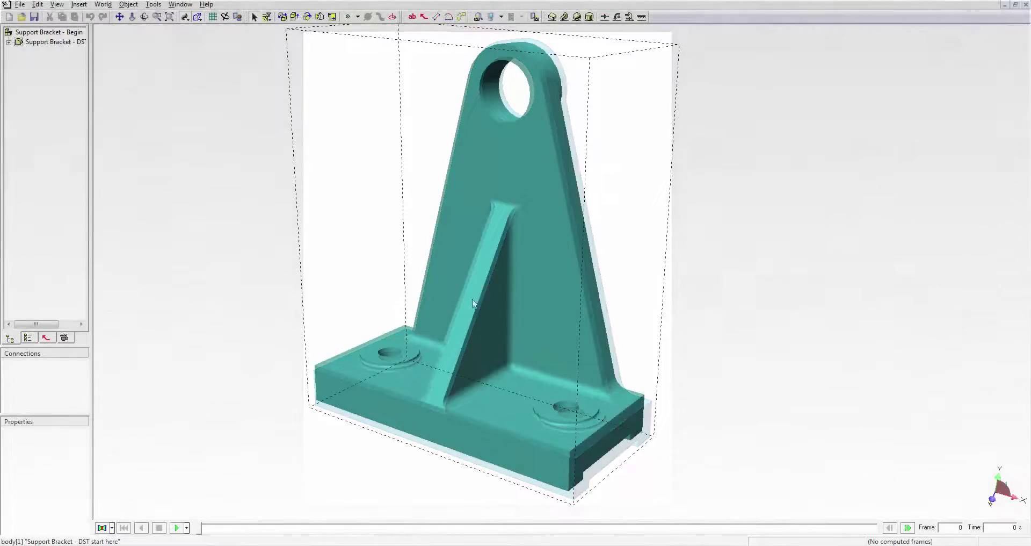
- Set the simulation's gravity direction to -Y in the display and simulation settings
middle_drag(482, 283, 510, 289)
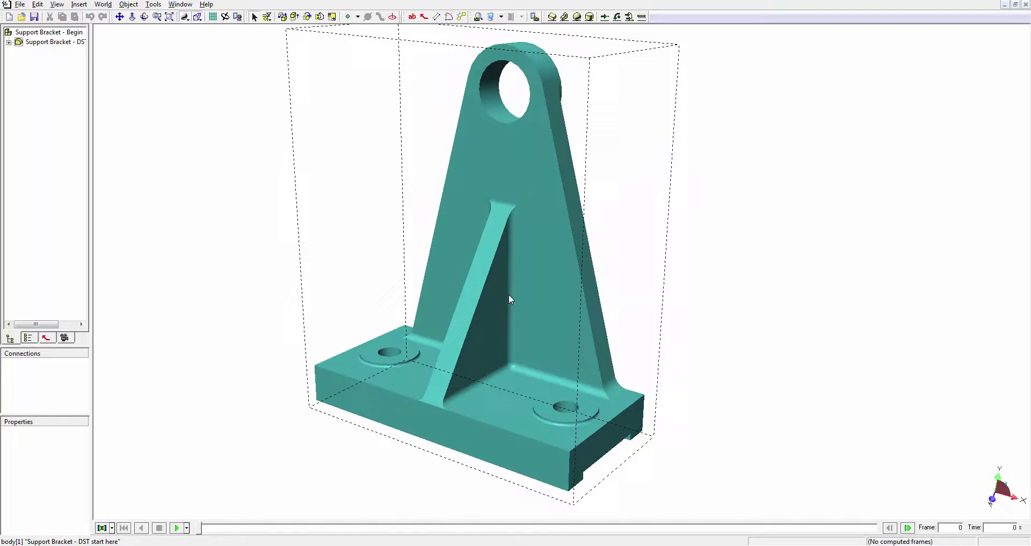
right_click(285, 172)
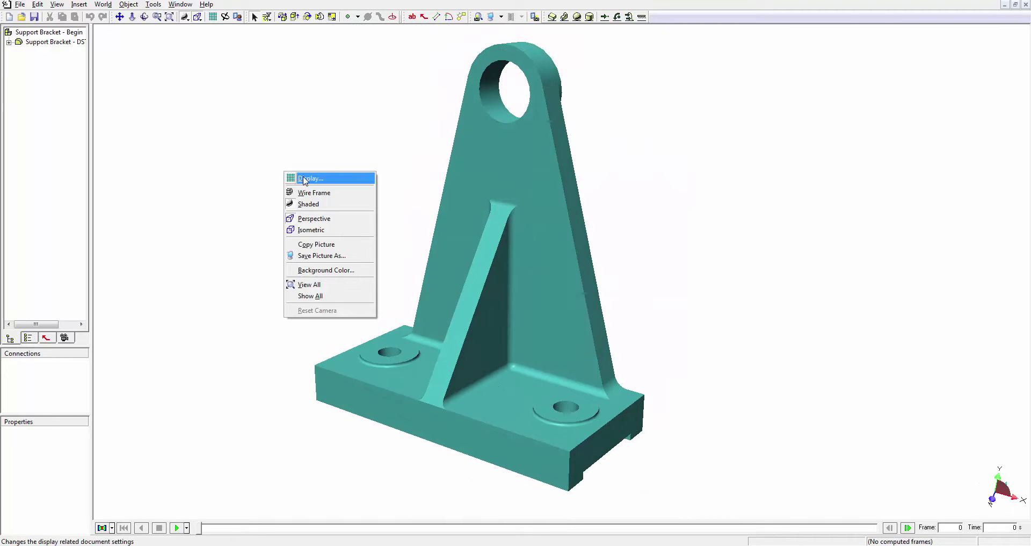
click(304, 180)
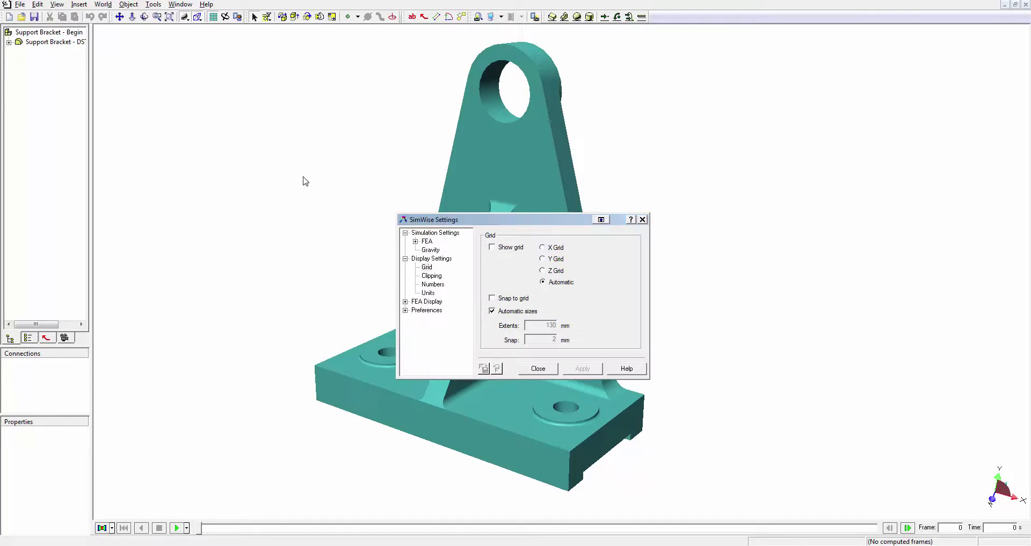
click(430, 251)
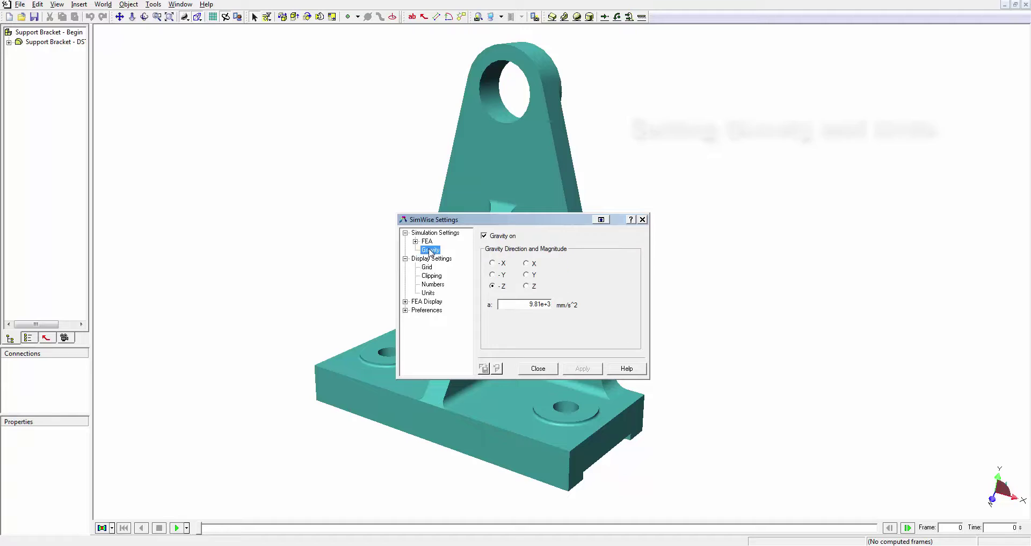
click(492, 275)
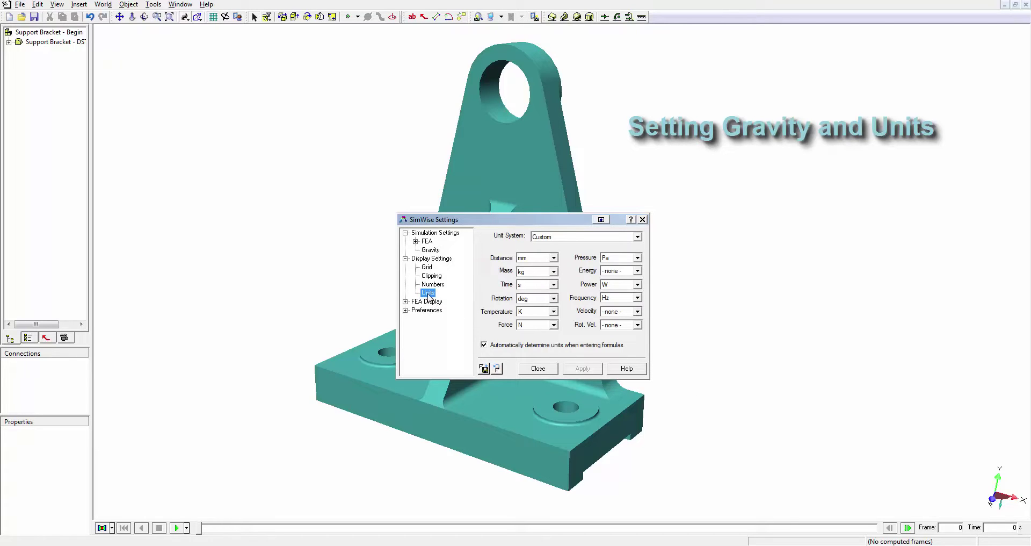
- Set the distance unit to m and close the settings
click(553, 259)
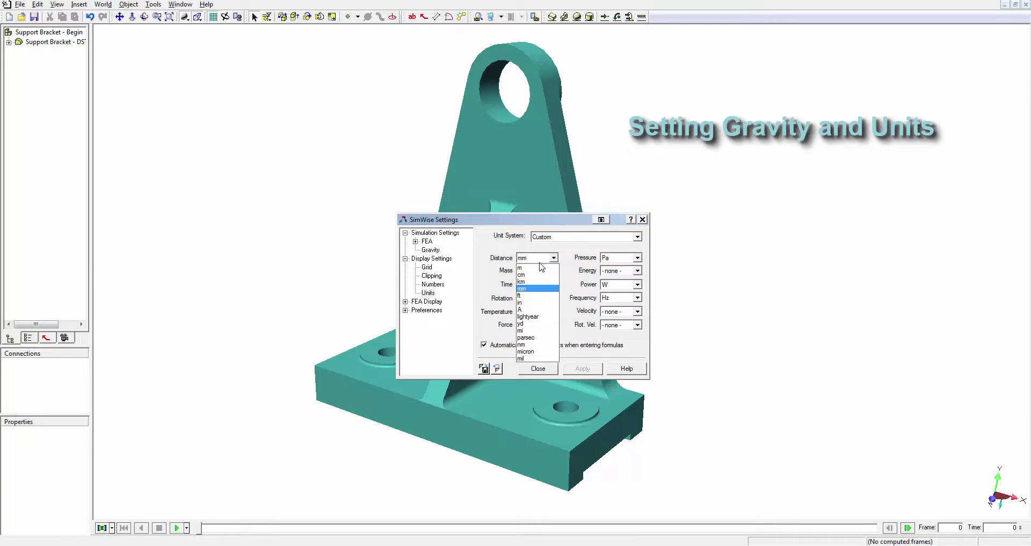
click(541, 268)
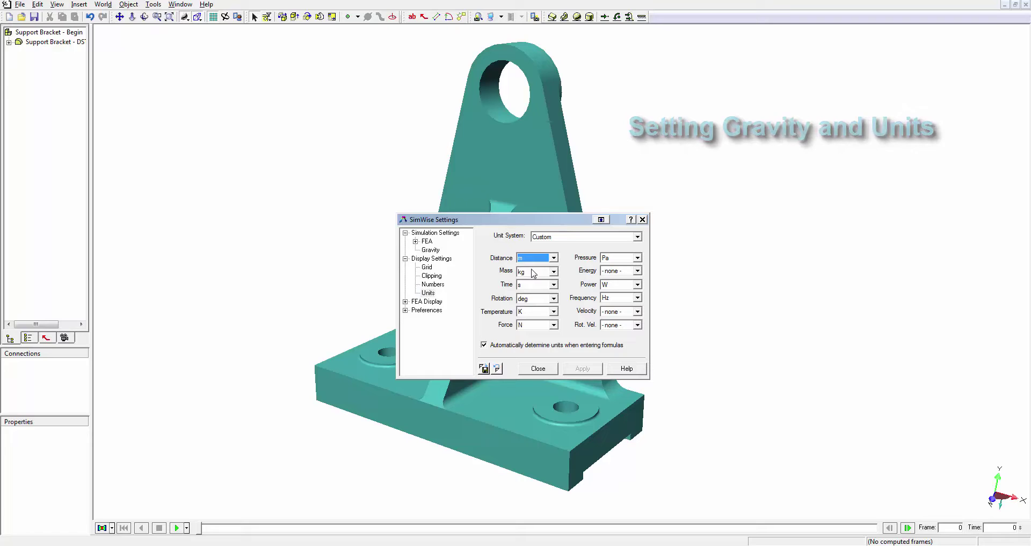
click(538, 369)
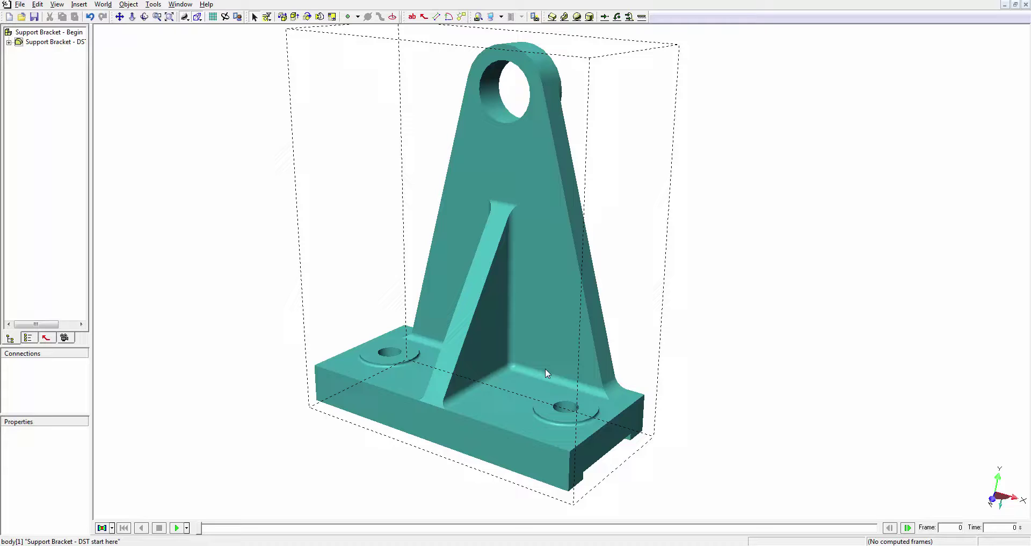
- Change the support bracket's material to Aluminum 2024-T3
right_click(522, 147)
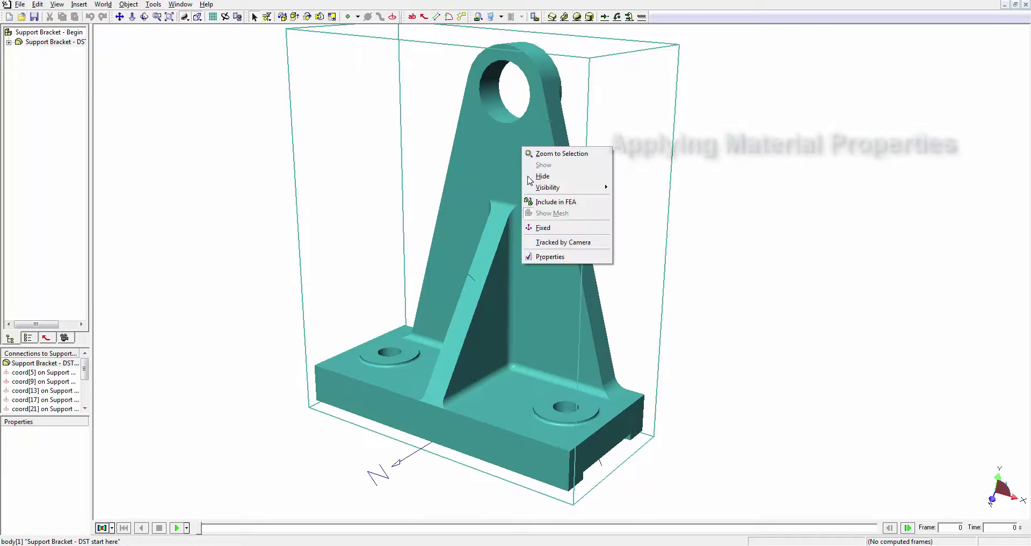
click(550, 256)
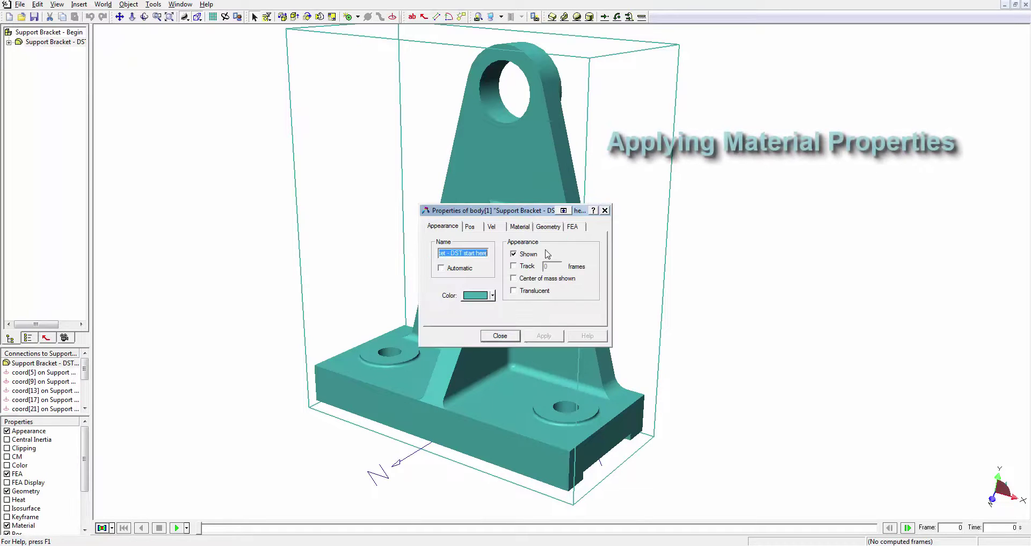
click(524, 227)
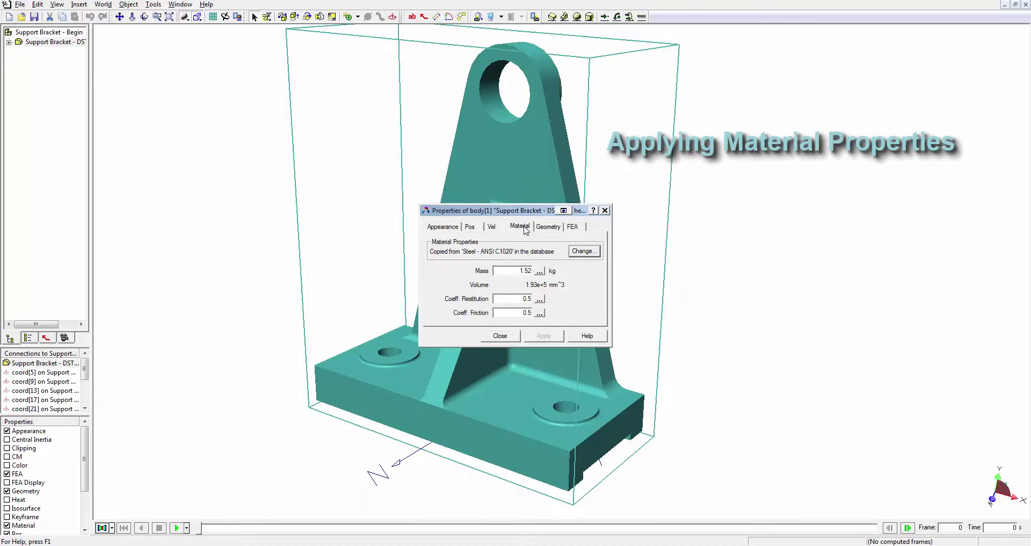
click(587, 253)
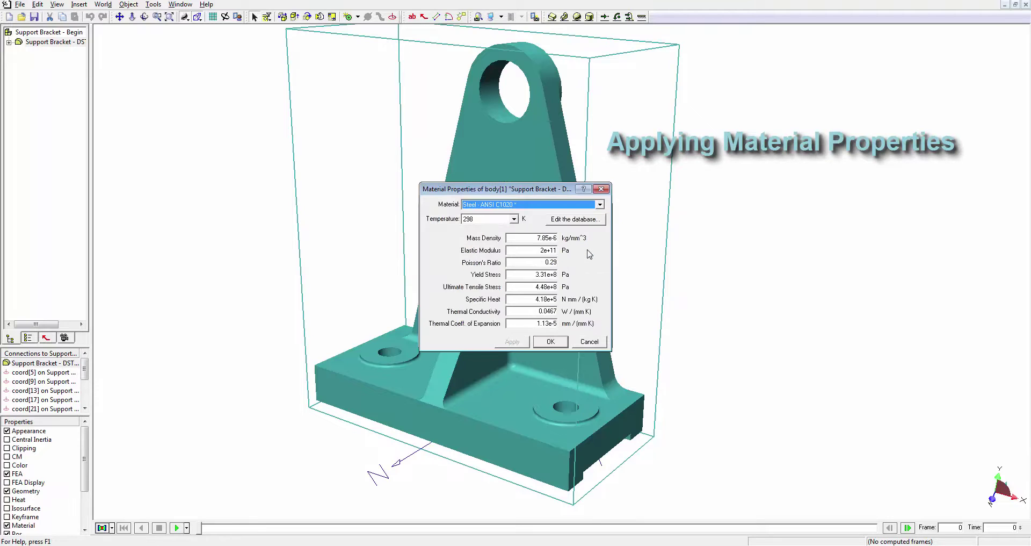
click(601, 204)
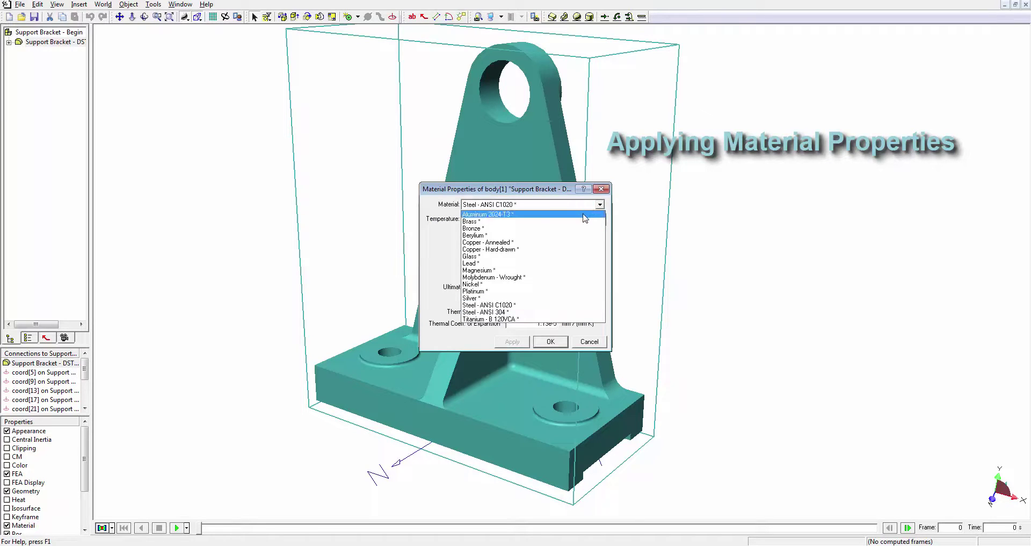
click(585, 214)
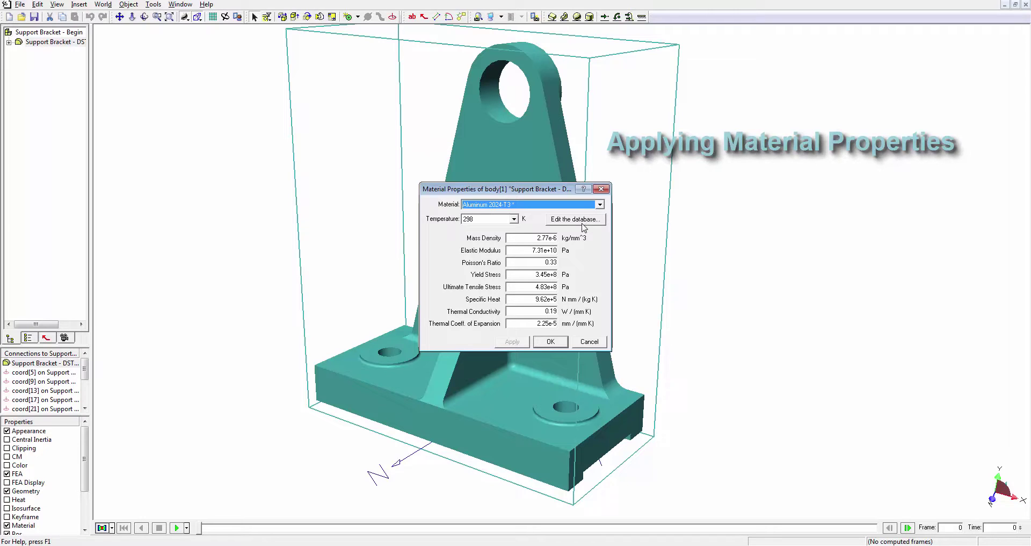
click(562, 342)
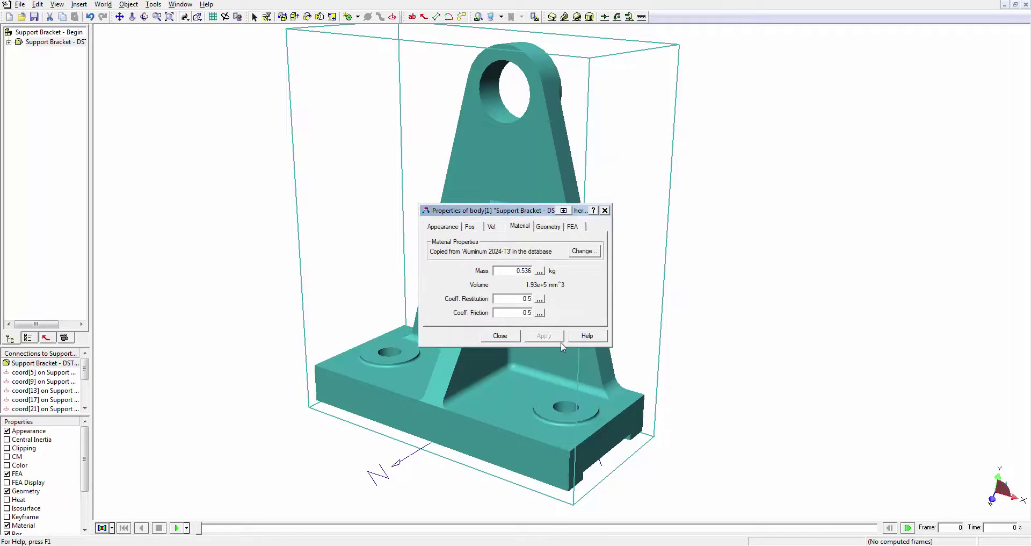
click(499, 336)
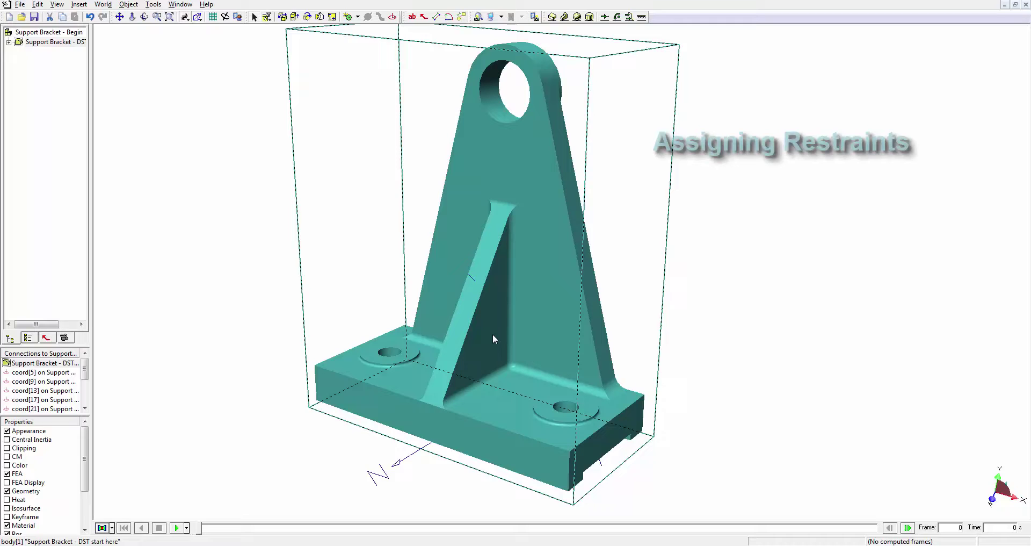
- Apply restraints to the inner faces of both bolt holes and the circular seat faces around them on the base
click(642, 20)
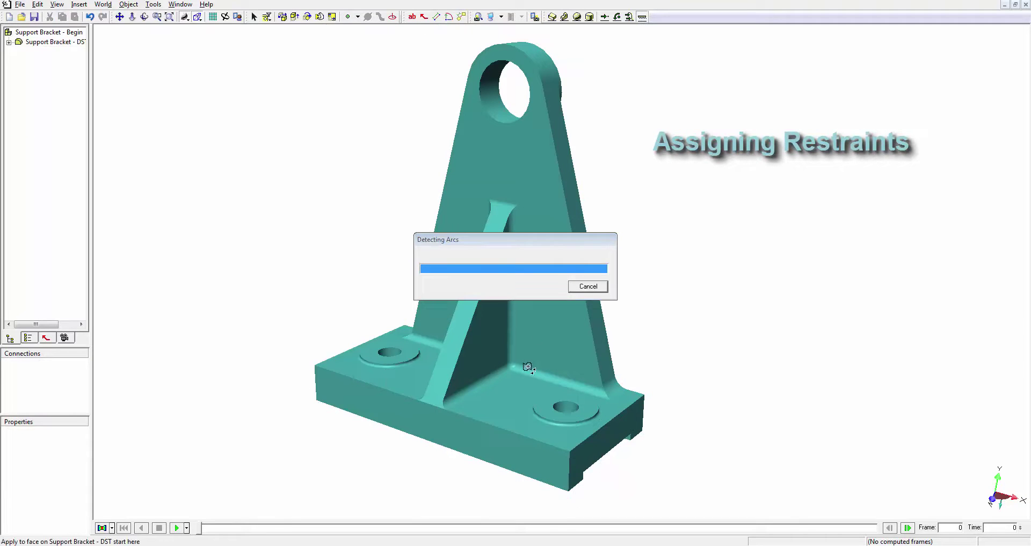
middle_drag(463, 396, 463, 435)
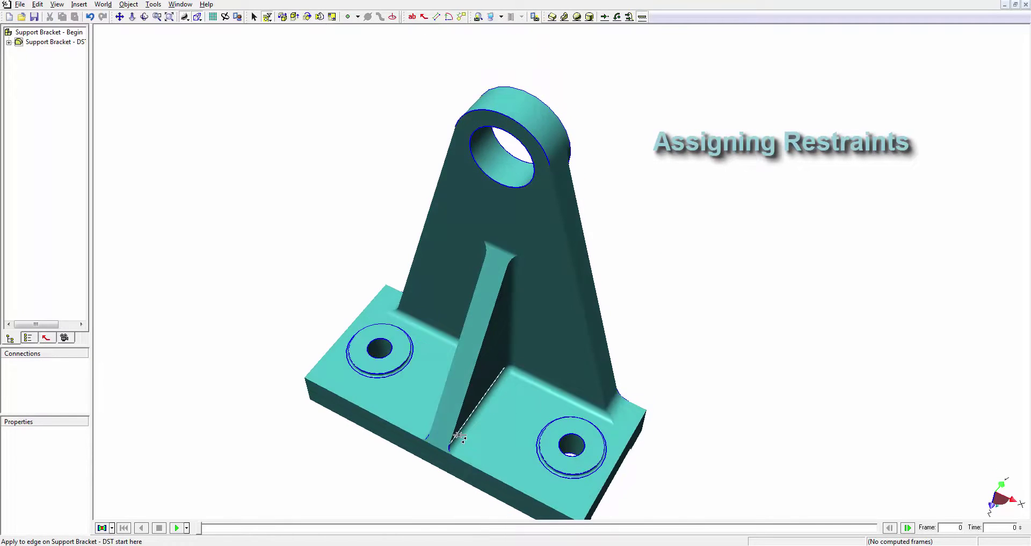
scroll(455, 436, up, 5)
scroll(454, 438, down, 3)
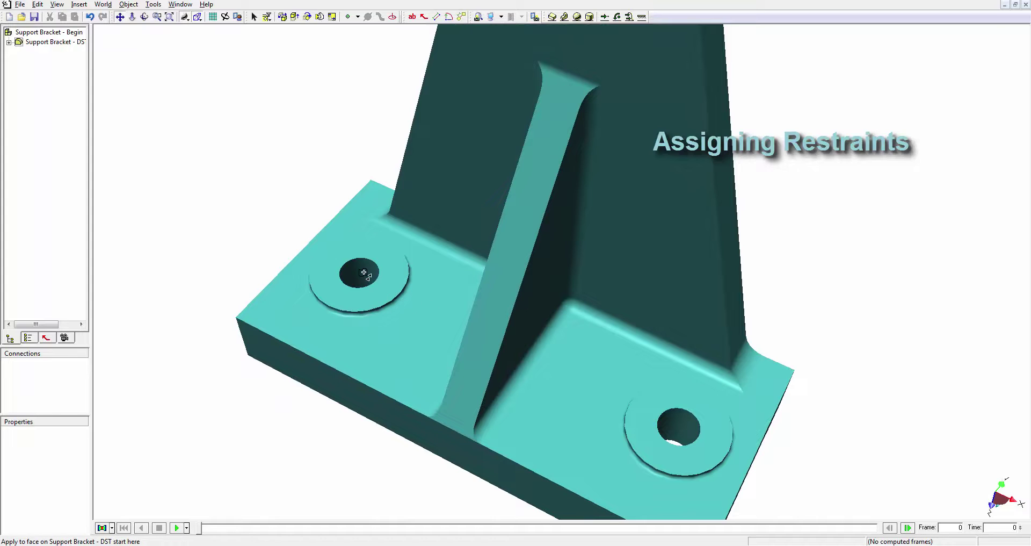
click(364, 273)
click(389, 245)
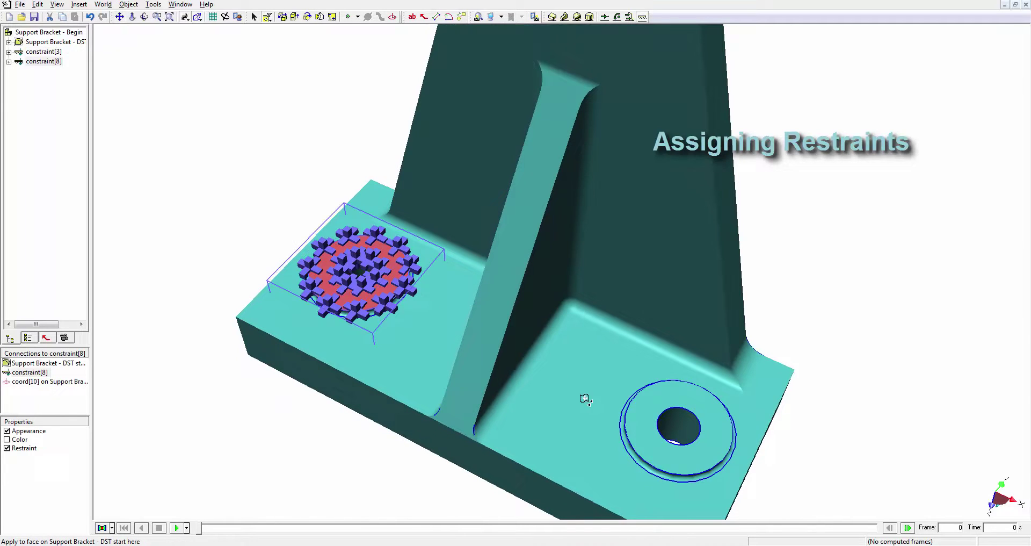
click(678, 429)
click(671, 392)
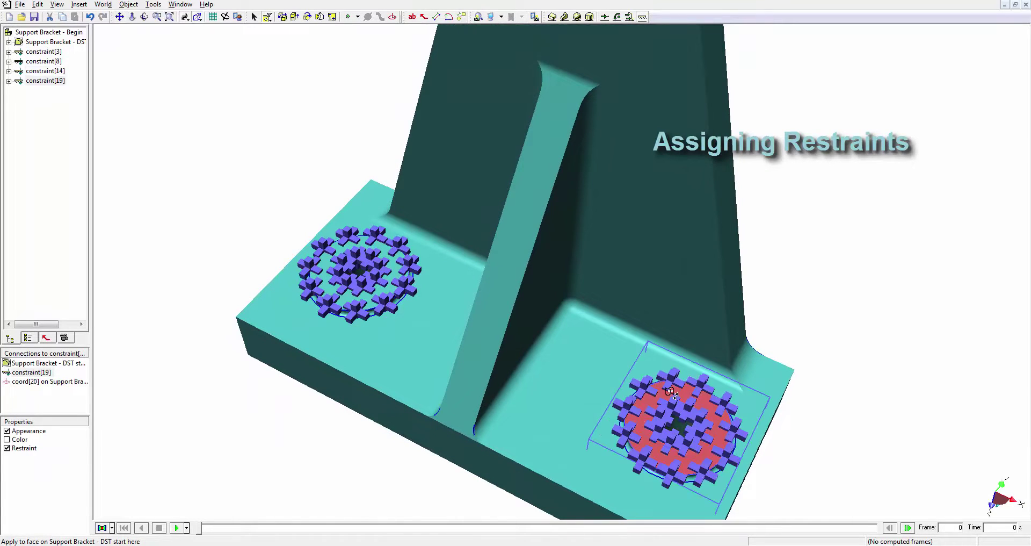
- Restrain the inner side face and bottom face of both rails under the base, finishing in the isometric view
middle_drag(656, 455, 349, 235)
scroll(338, 233, up, 3)
click(267, 208)
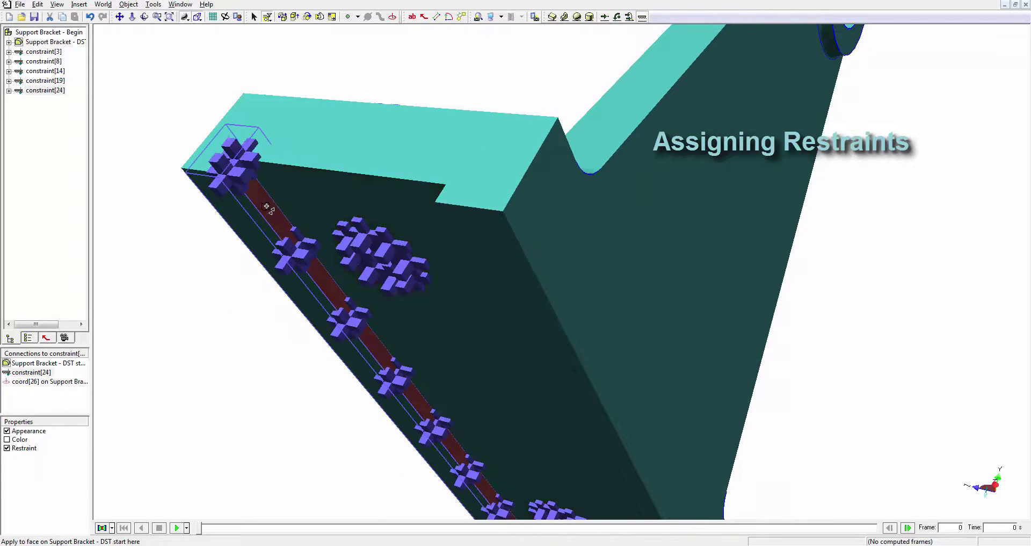
click(241, 211)
middle_drag(308, 269, 446, 295)
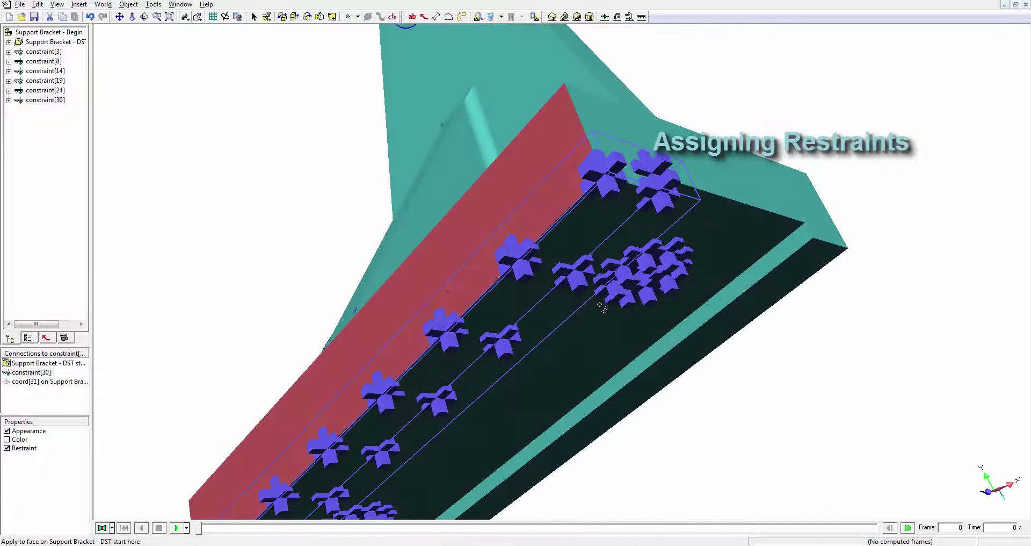
click(742, 296)
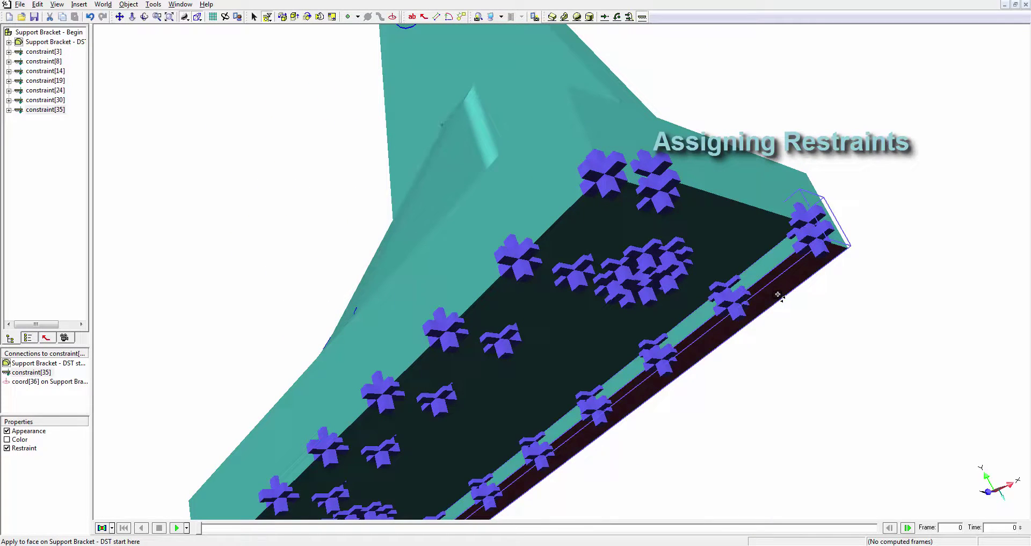
click(778, 294)
right_click(298, 225)
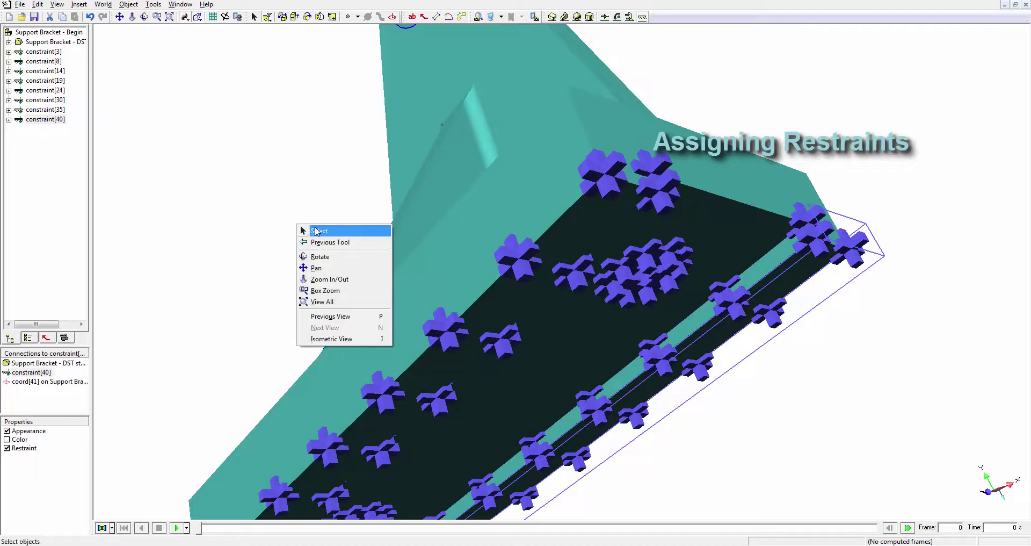
click(316, 229)
key(i)
- Set the coordinates of all eight restraints together to Face normal
click(54, 136)
drag(54, 137, 29, 52)
right_click(29, 53)
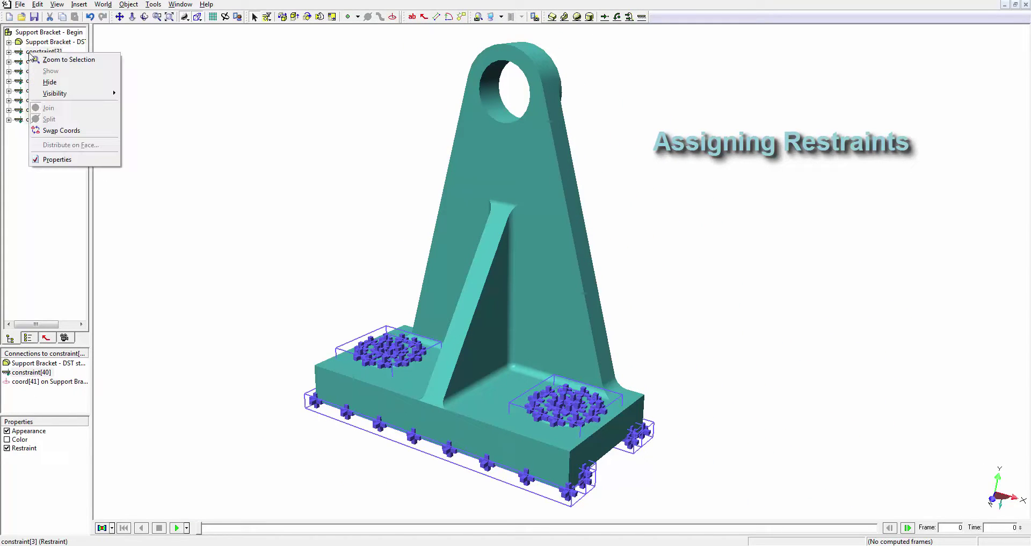
click(76, 160)
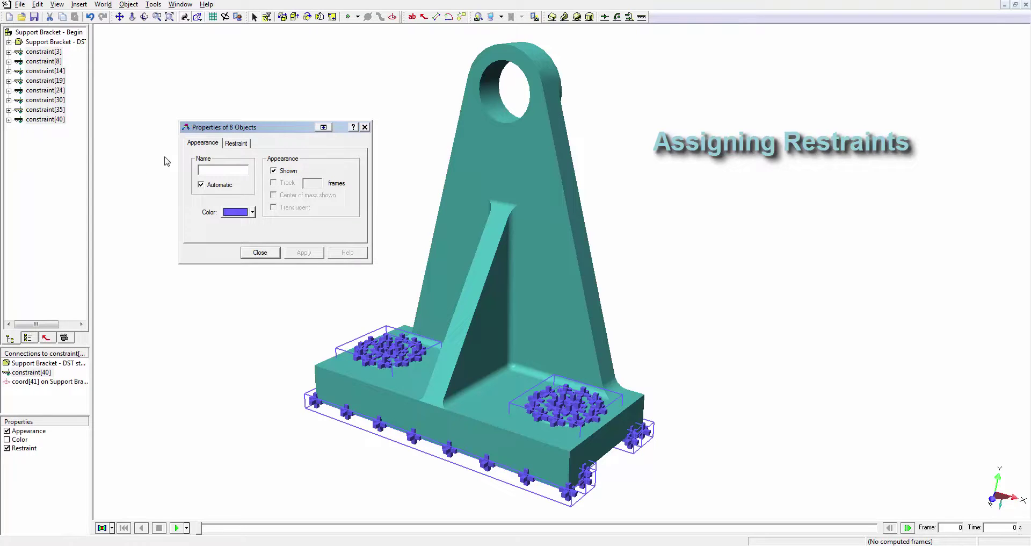
click(235, 145)
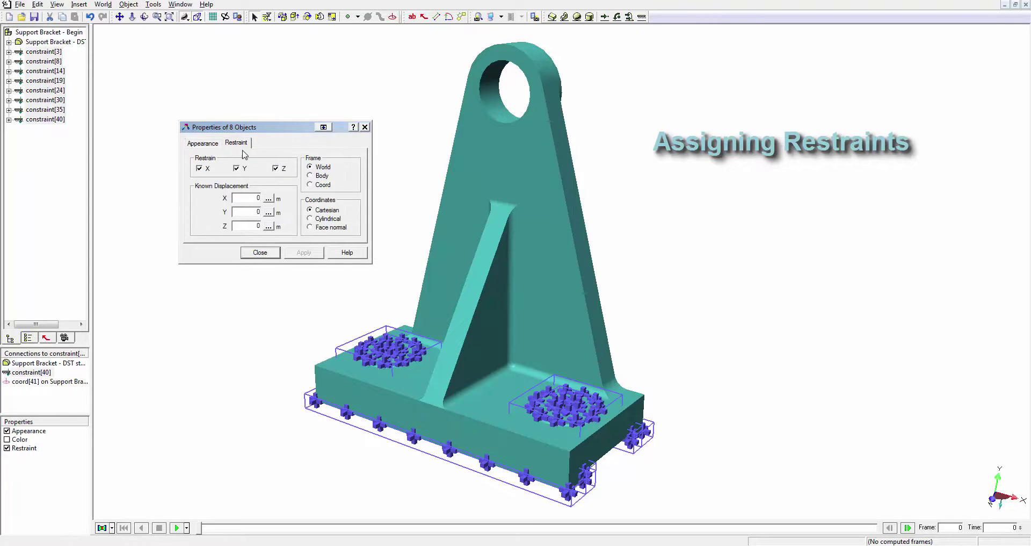
click(315, 227)
click(263, 255)
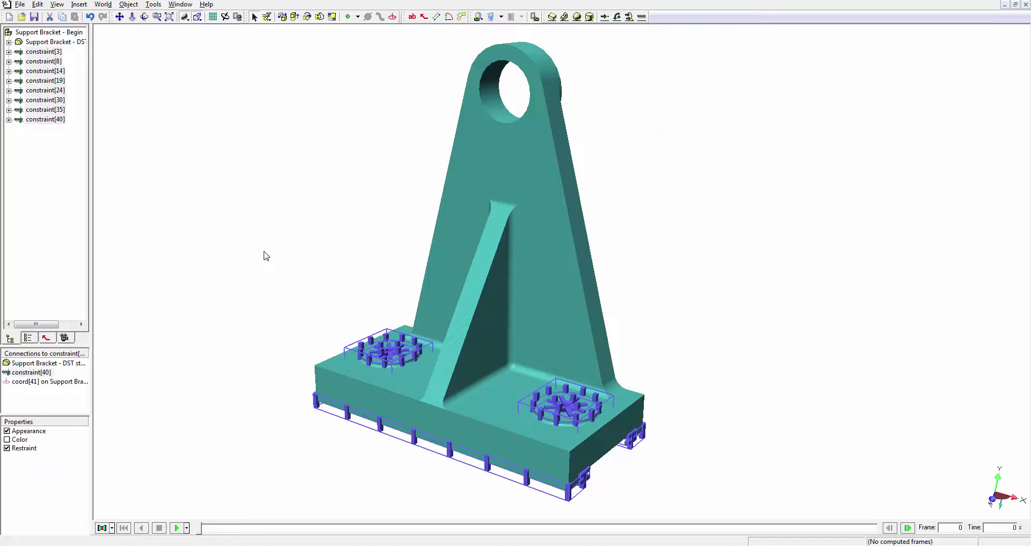
- Apply a torque load to the inner face of the large bore near the bracket's upper end
middle_drag(520, 161, 519, 249)
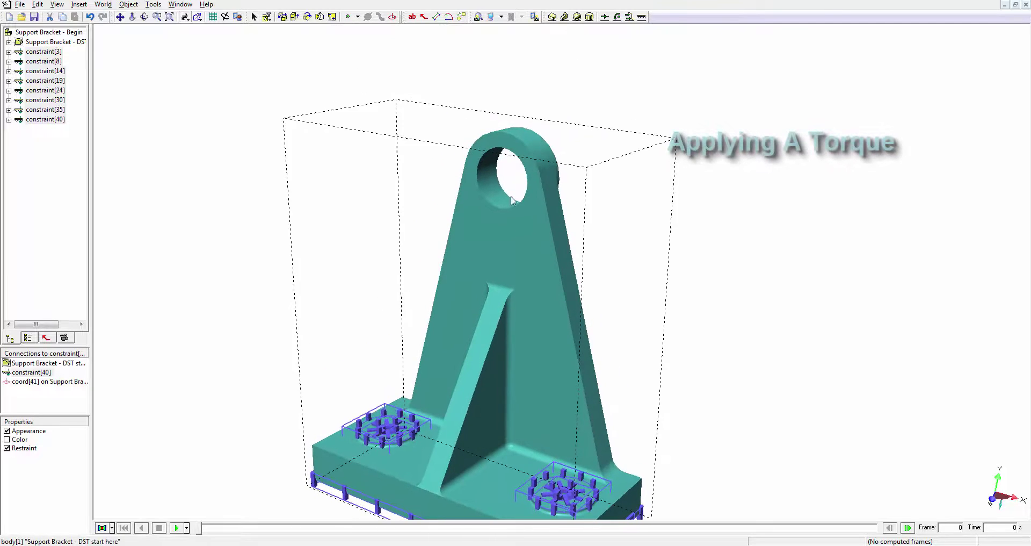
scroll(511, 184, up, 5)
click(568, 85)
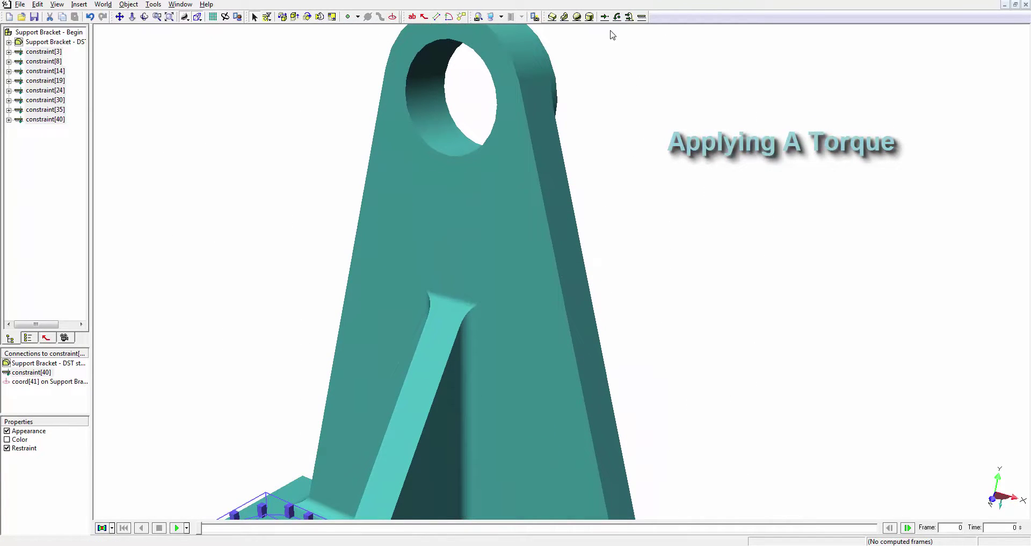
click(465, 146)
- Set the X component of the torque load in the upper bore to -50 N m
right_click(468, 131)
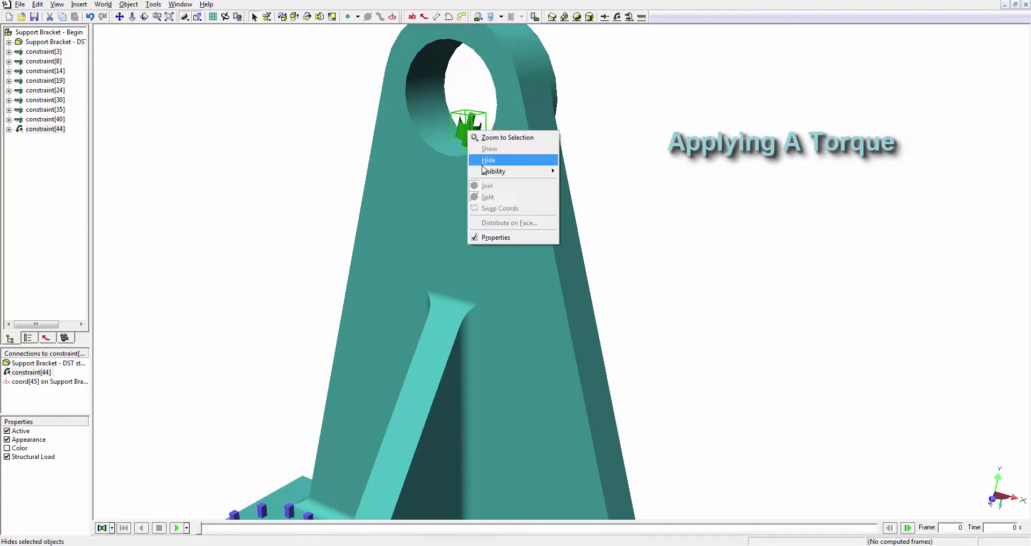
click(498, 236)
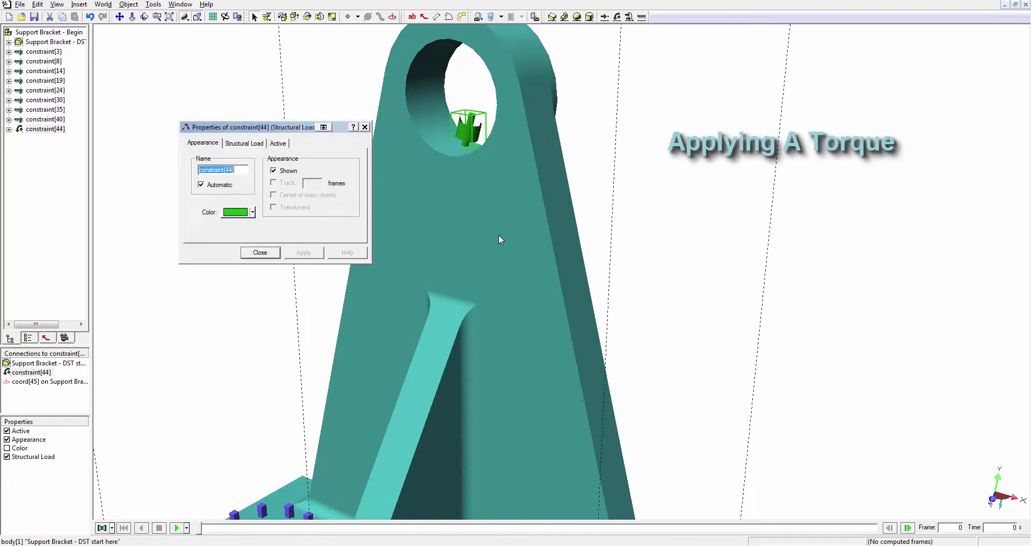
click(255, 147)
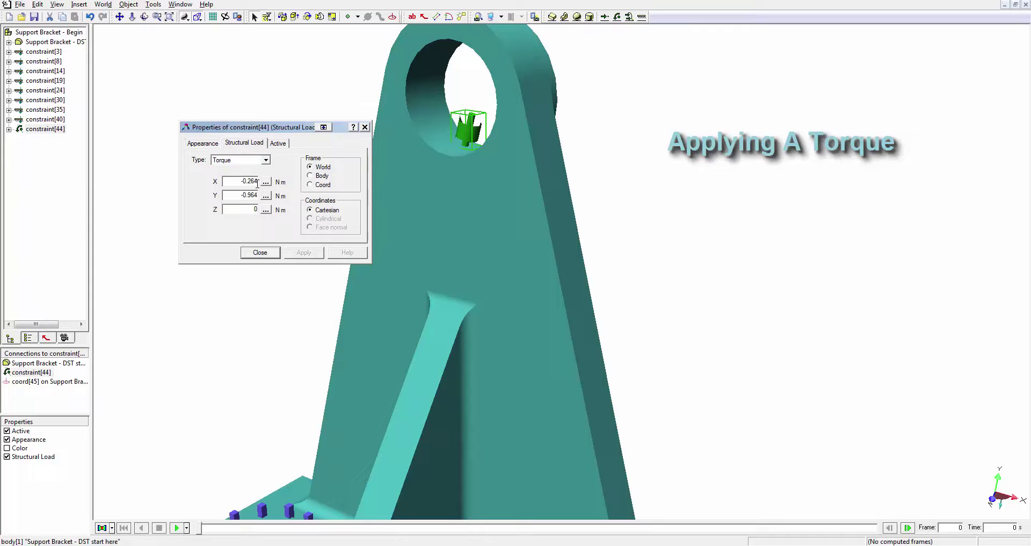
double_click(238, 183)
text(-50)
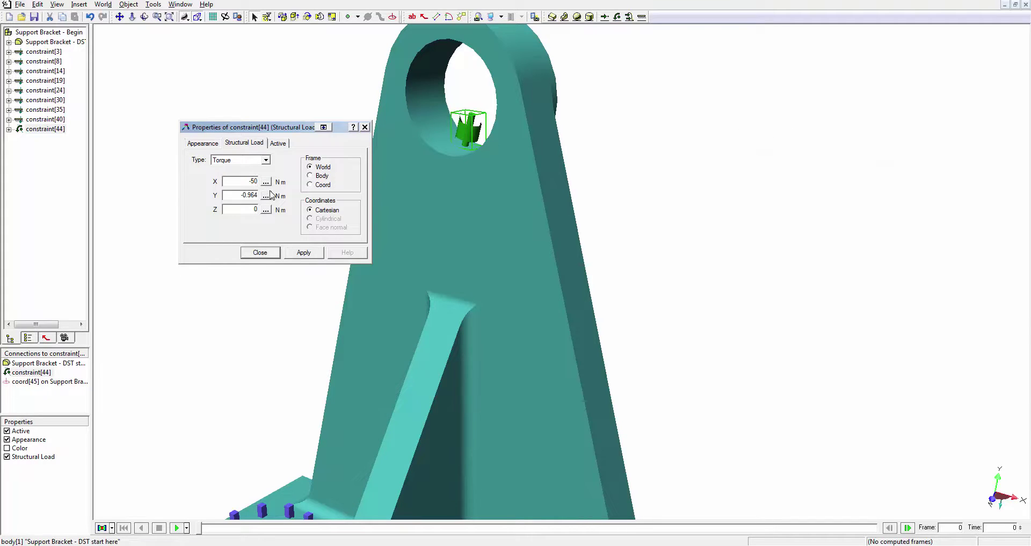
key(Tab)
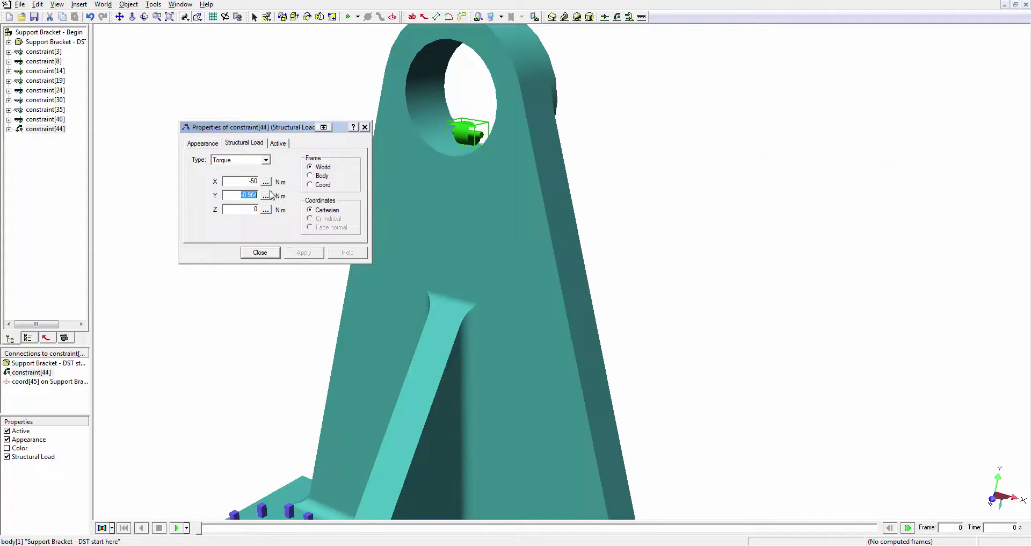
click(307, 255)
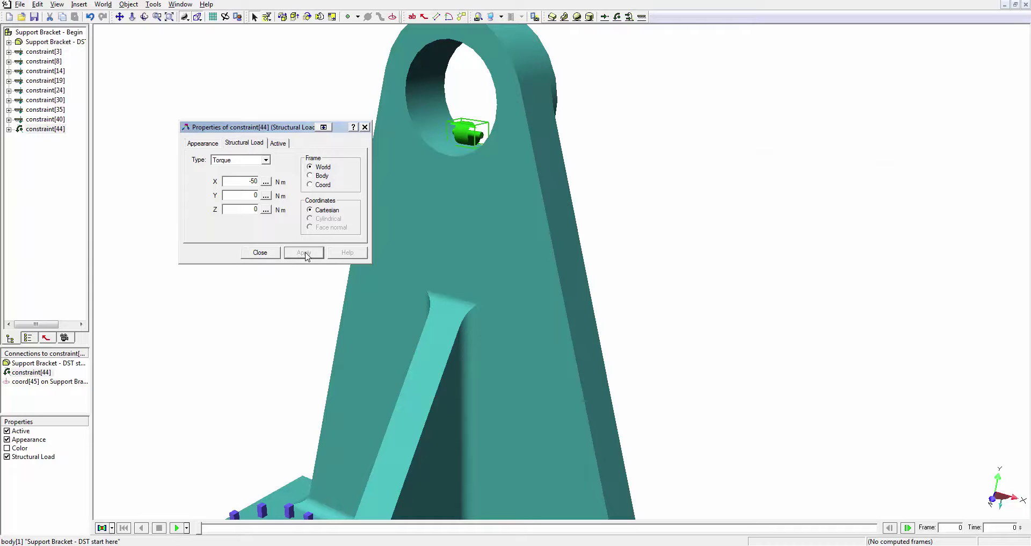
click(265, 255)
- Include the bracket body in the FEA and generate its mesh with the default mesh settings
scroll(274, 278, down, 5)
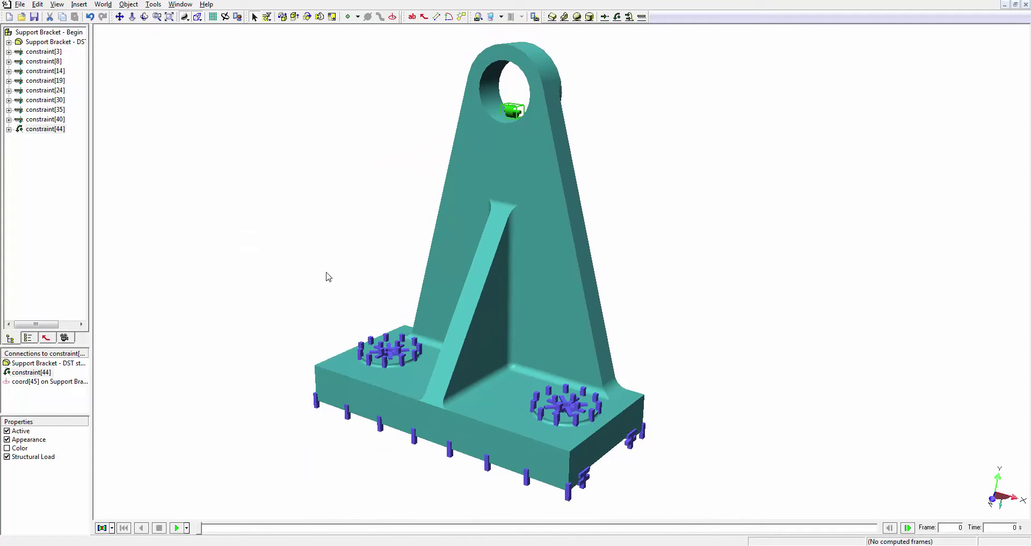
right_click(473, 174)
click(505, 280)
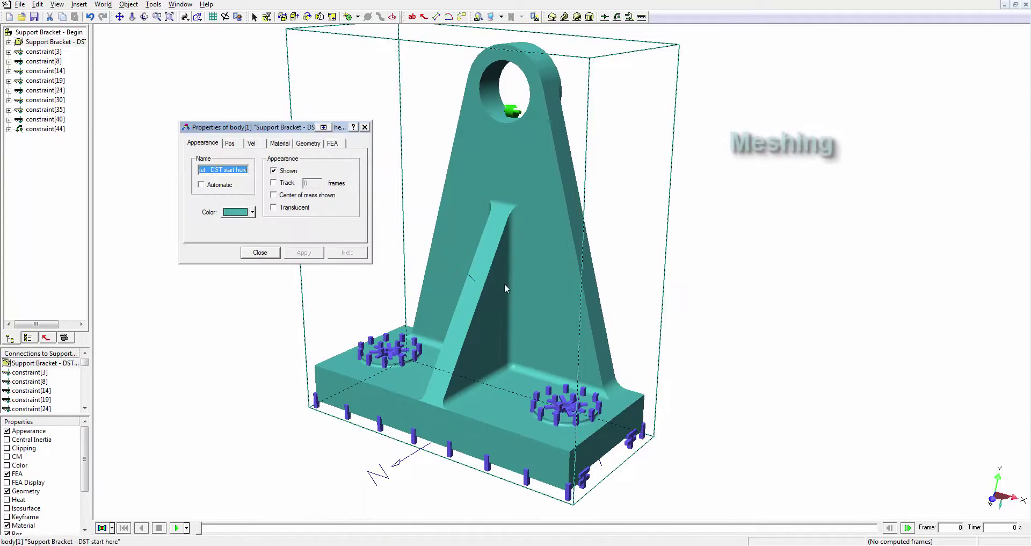
click(333, 143)
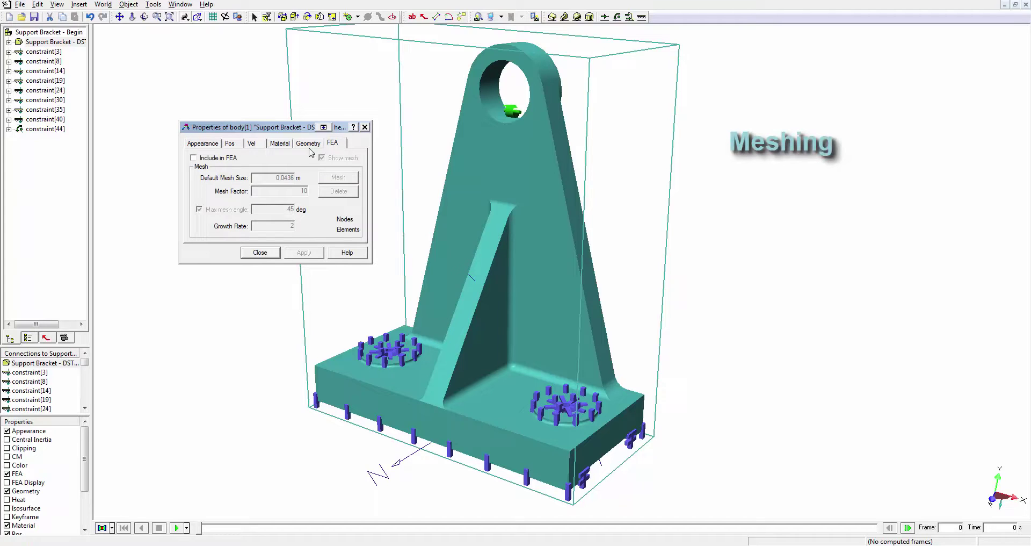
click(208, 162)
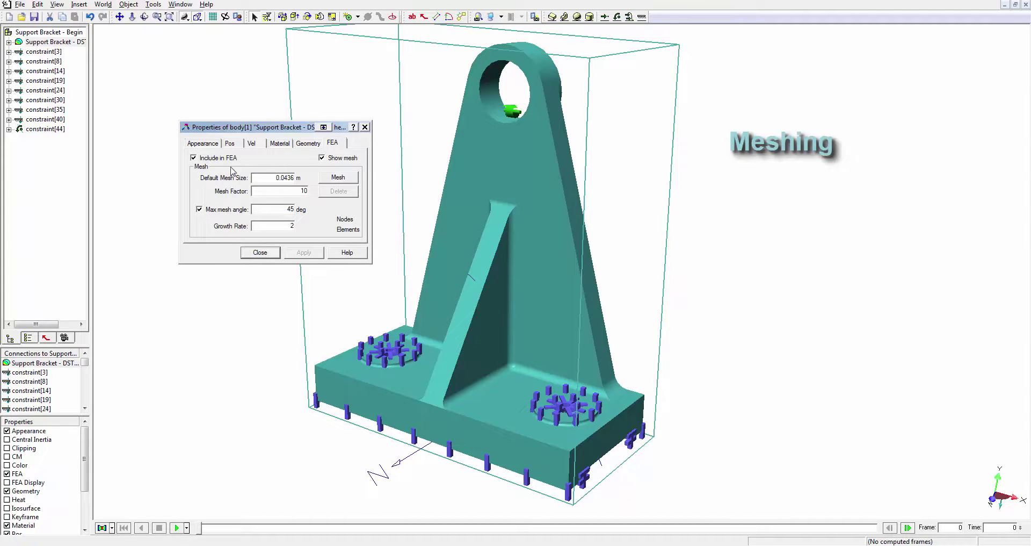
click(336, 180)
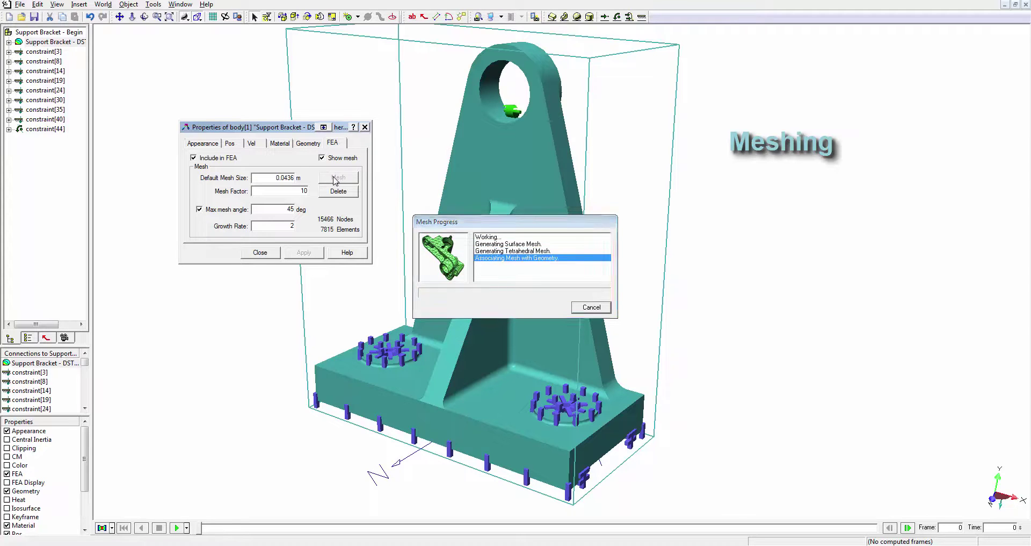
click(260, 252)
- Hide all the restraints and the torque load, and run the structural analysis of the meshed bracket
drag(76, 149, 23, 53)
right_click(23, 53)
click(40, 82)
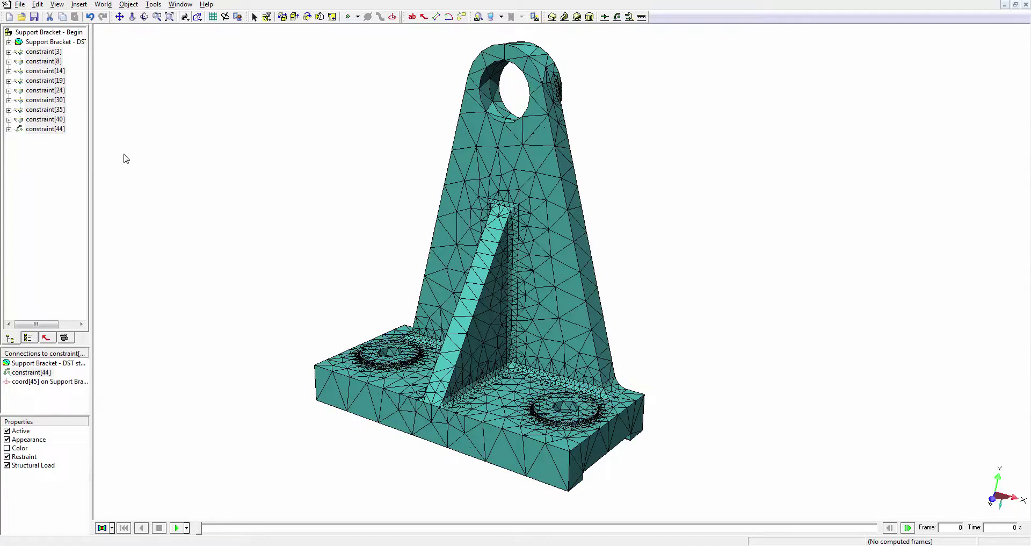
mouse_move(502, 346)
middle_down()
mouse_move(426, 311)
mouse_move(385, 274)
mouse_move(369, 237)
mouse_move(412, 297)
mouse_move(504, 338)
middle_up()
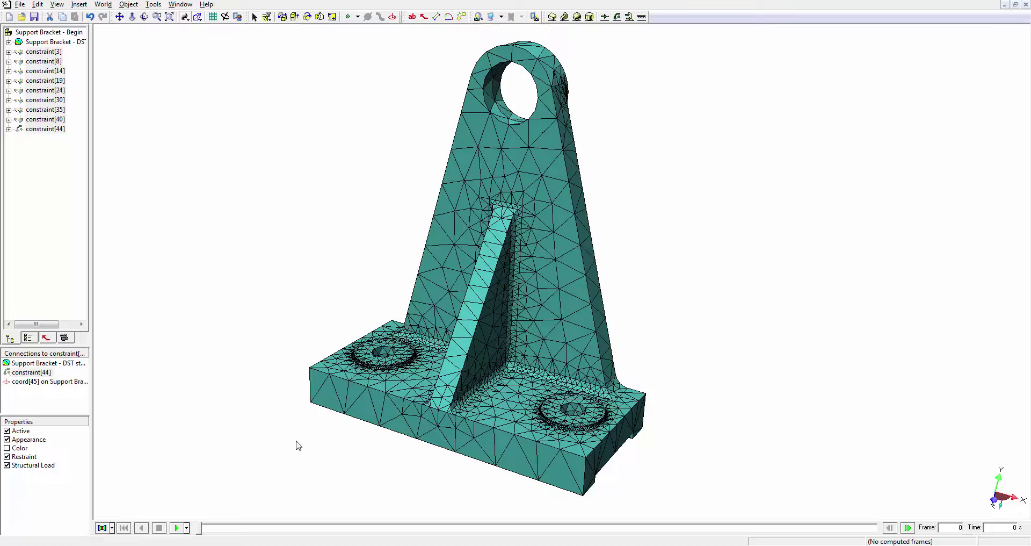
click(102, 528)
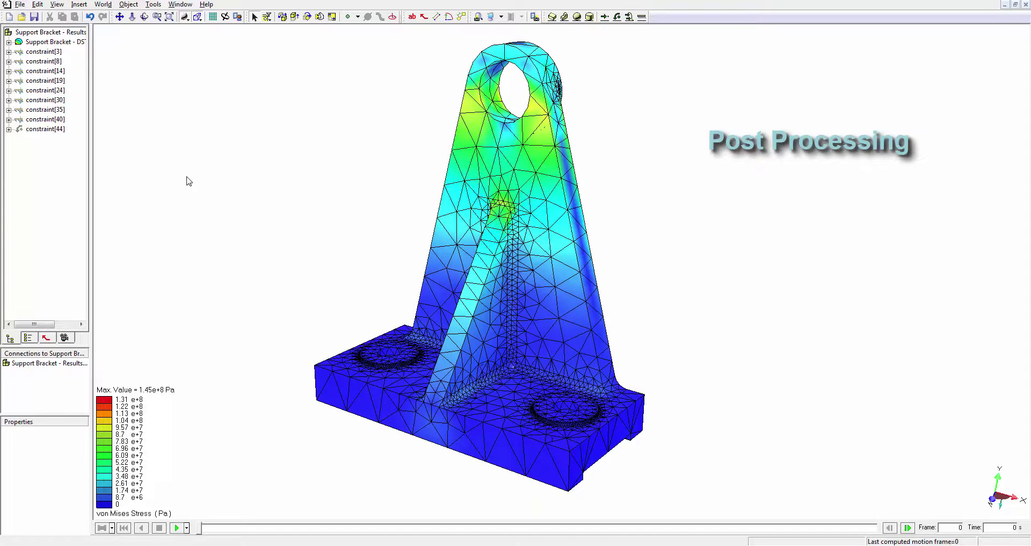
- Section the assembly's stress results with a visible clipping plane, shift it along X, and switch both the clipping and the plane off
click(65, 34)
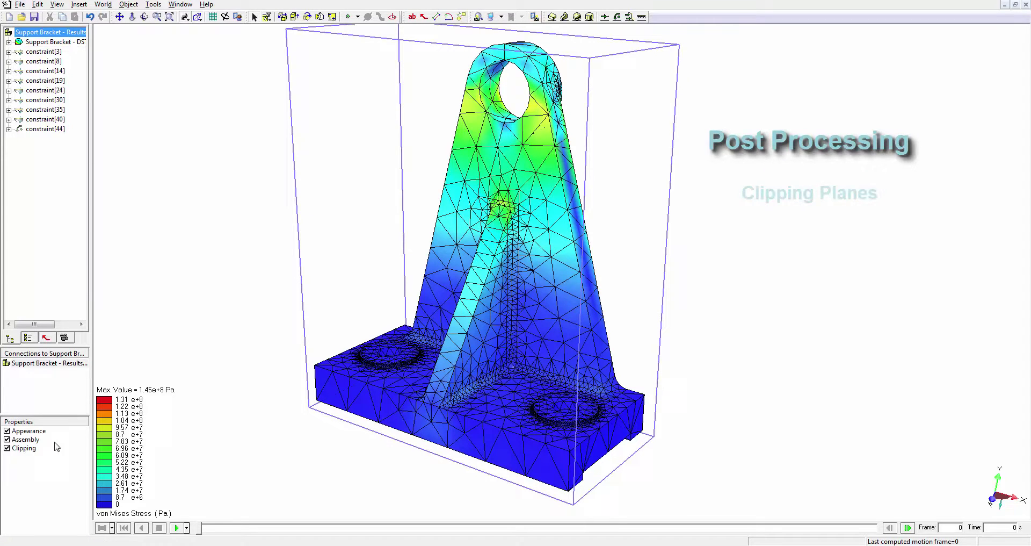
double_click(33, 450)
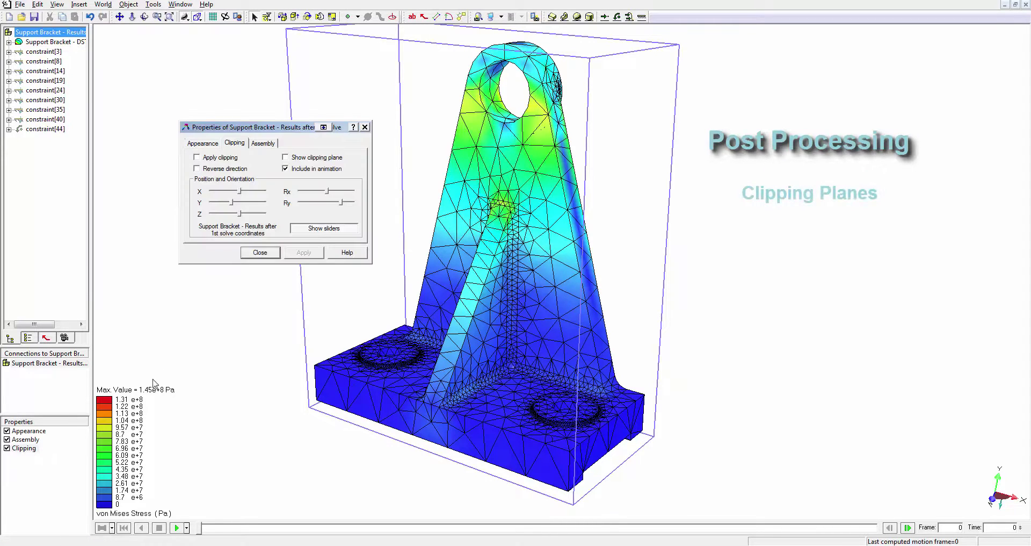
click(285, 158)
click(197, 157)
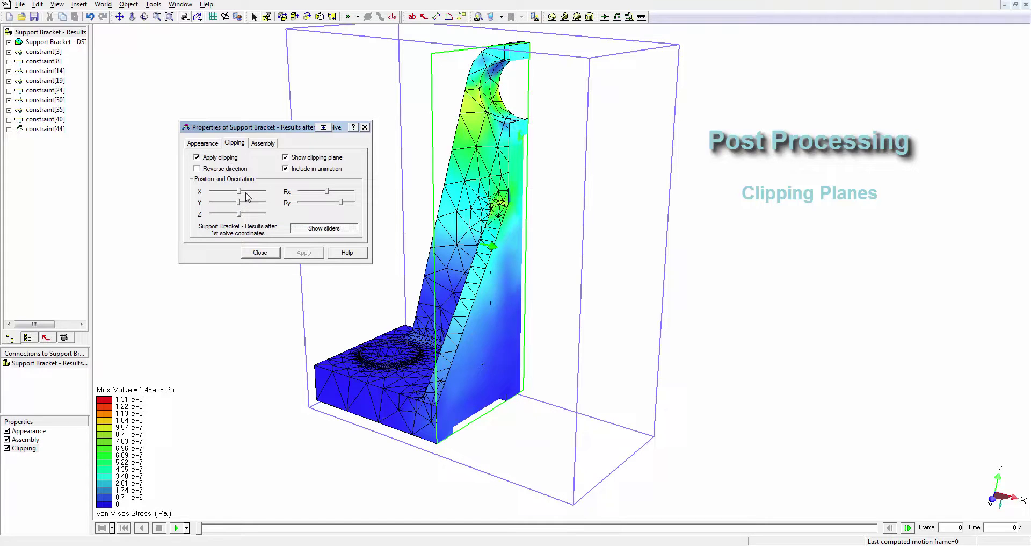
mouse_move(239, 194)
mouse_down()
mouse_move(248, 195)
mouse_move(235, 196)
mouse_up()
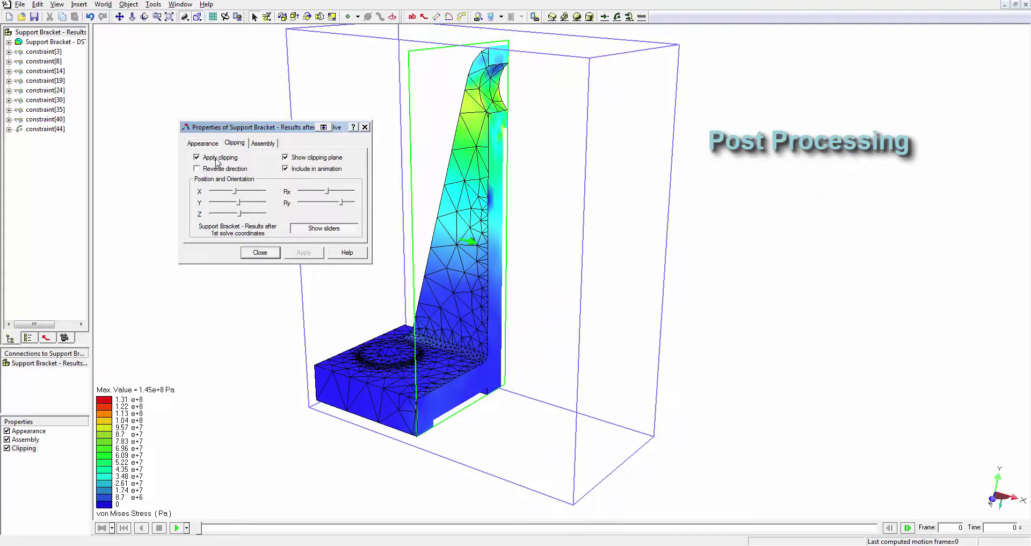
click(196, 157)
click(296, 162)
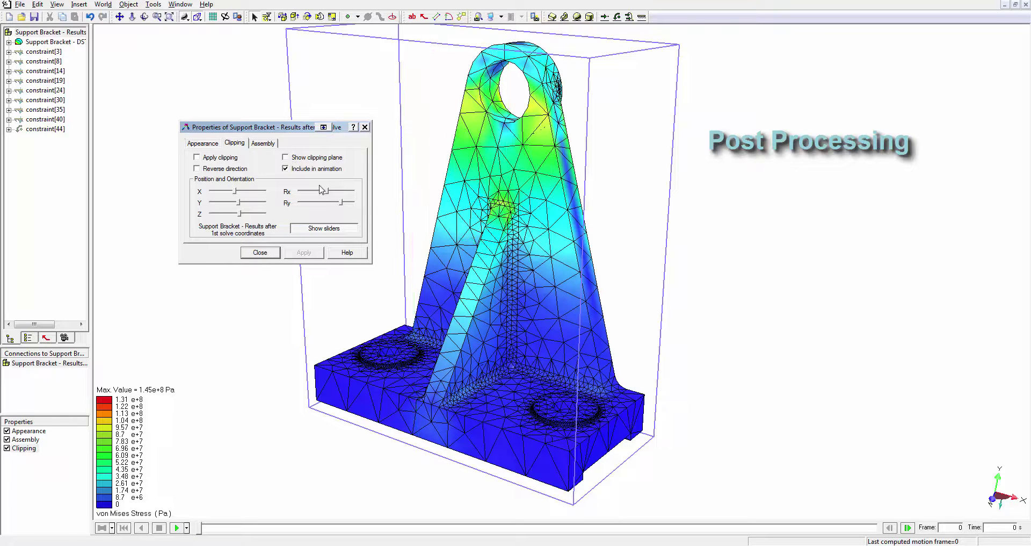
- Examine the bracket body's von Mises stress as an isosurface at 5.24e+7 Pa and 2.33e+7 Pa, and switch the isosurface off
click(382, 364)
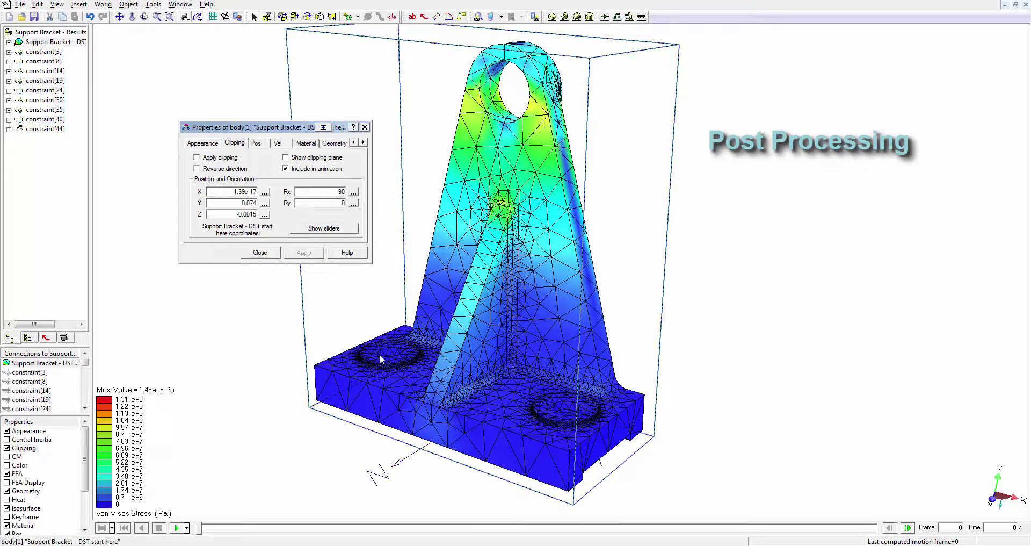
click(39, 508)
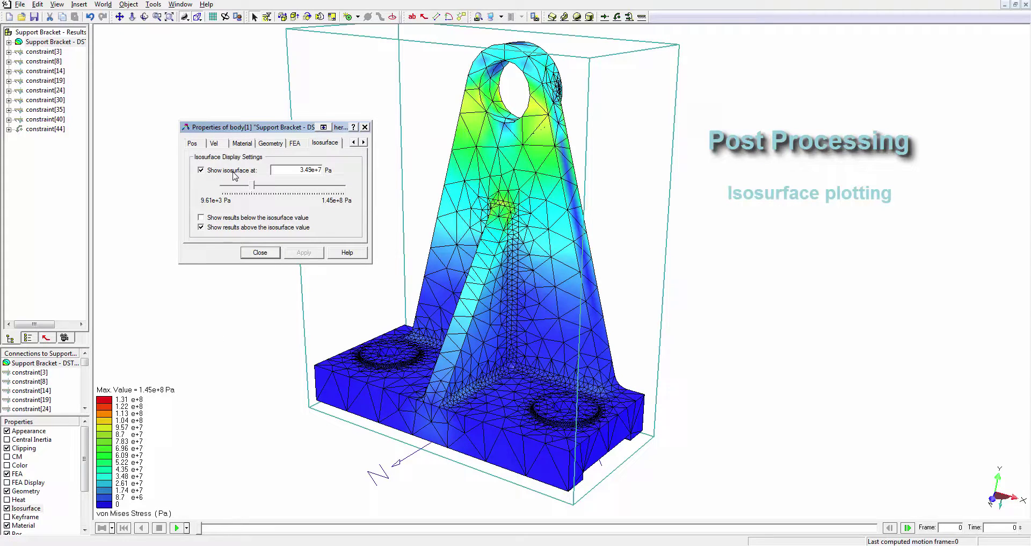
drag(260, 186, 270, 186)
middle_drag(484, 245, 514, 320)
scroll(514, 320, up, 4)
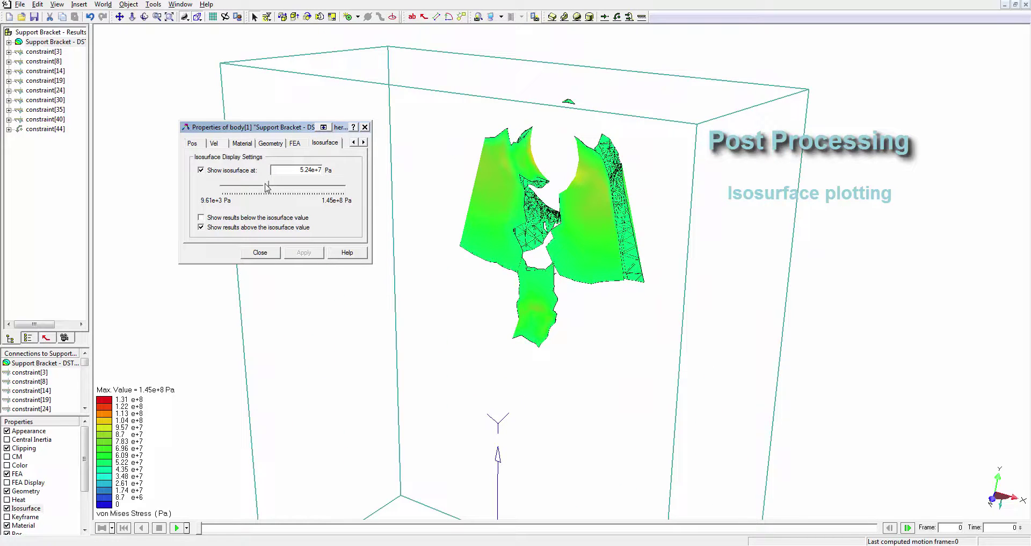
drag(271, 189, 245, 188)
click(231, 172)
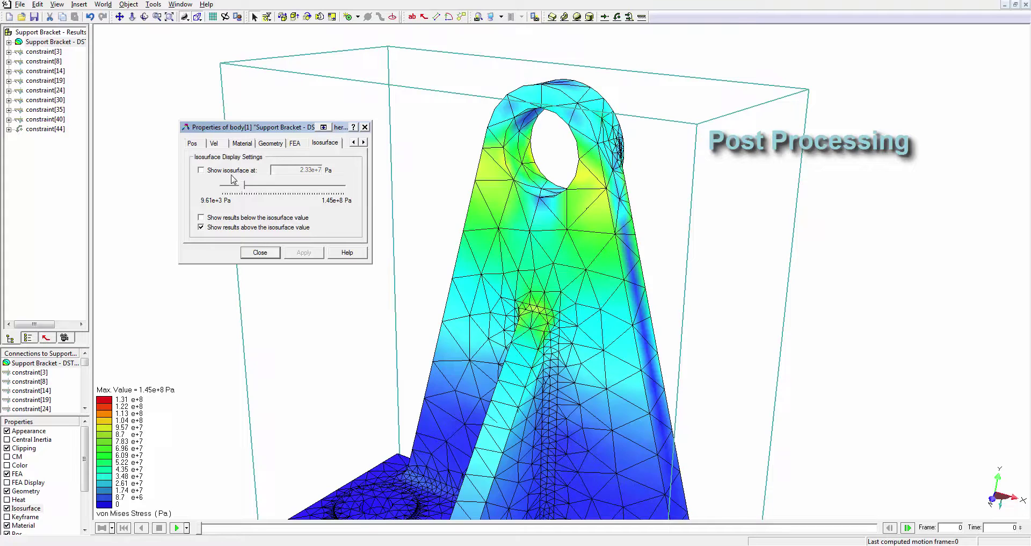
click(267, 252)
click(202, 267)
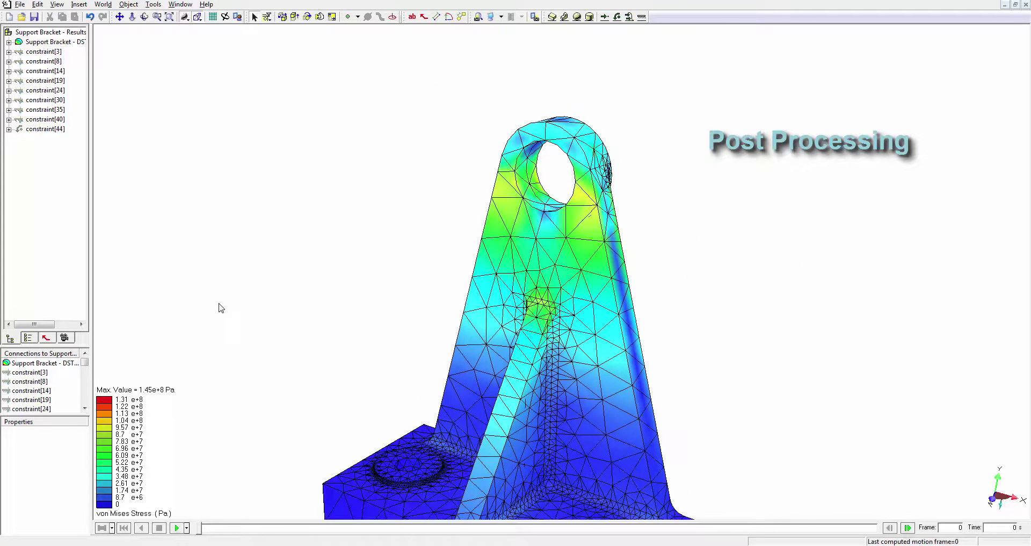
- Show the bracket's deformed shape and play an animation of its stress and deformation
right_click(528, 285)
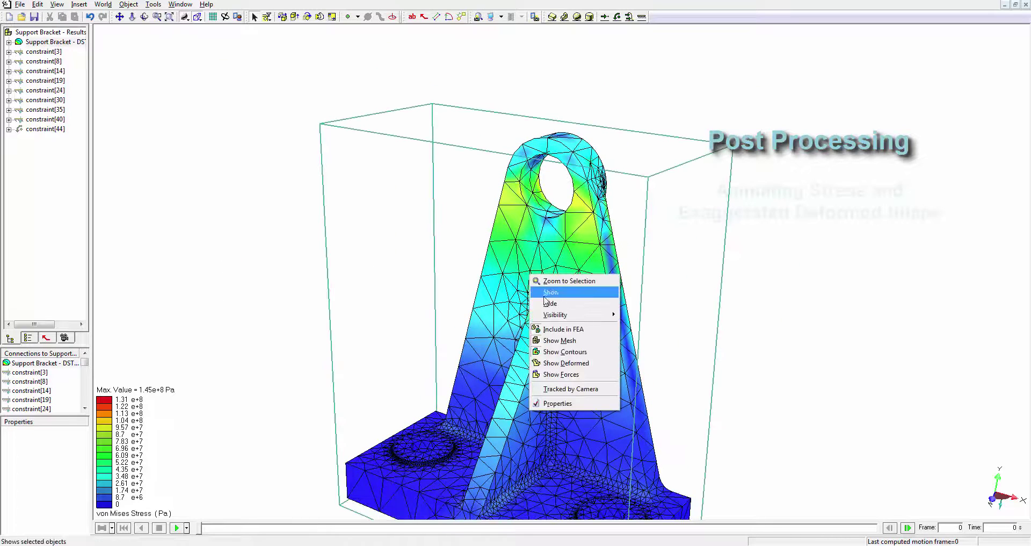
click(566, 364)
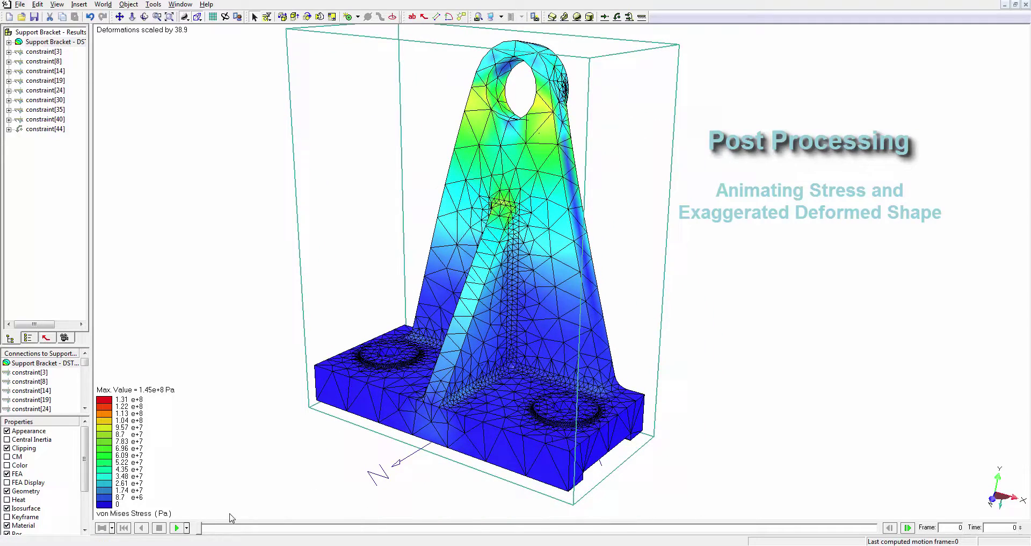
click(188, 528)
click(199, 503)
click(177, 528)
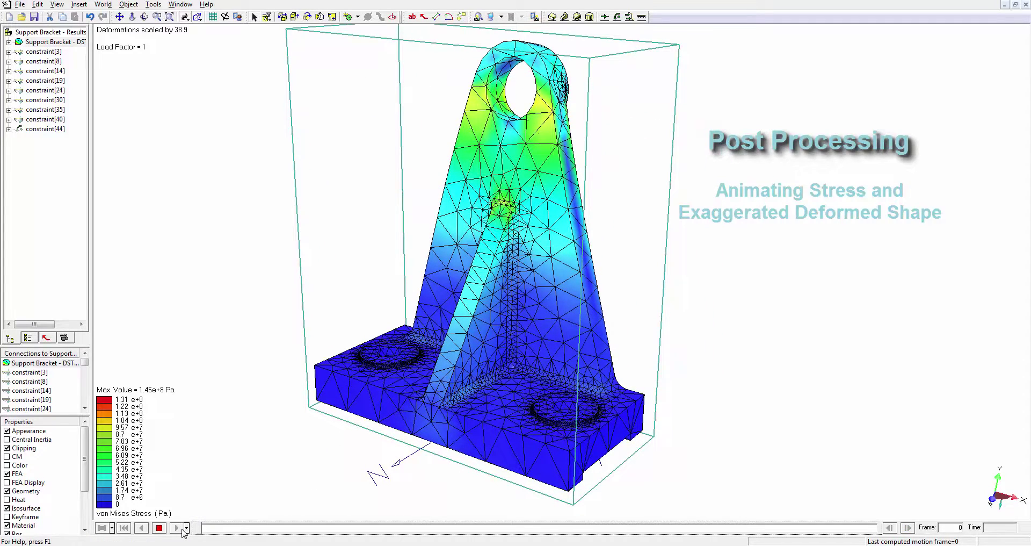
- Watch the bracket deform in the running animation, stop the playback and rewind it to the first frame
click(226, 325)
middle_drag(601, 285, 471, 356)
scroll(449, 263, up, 3)
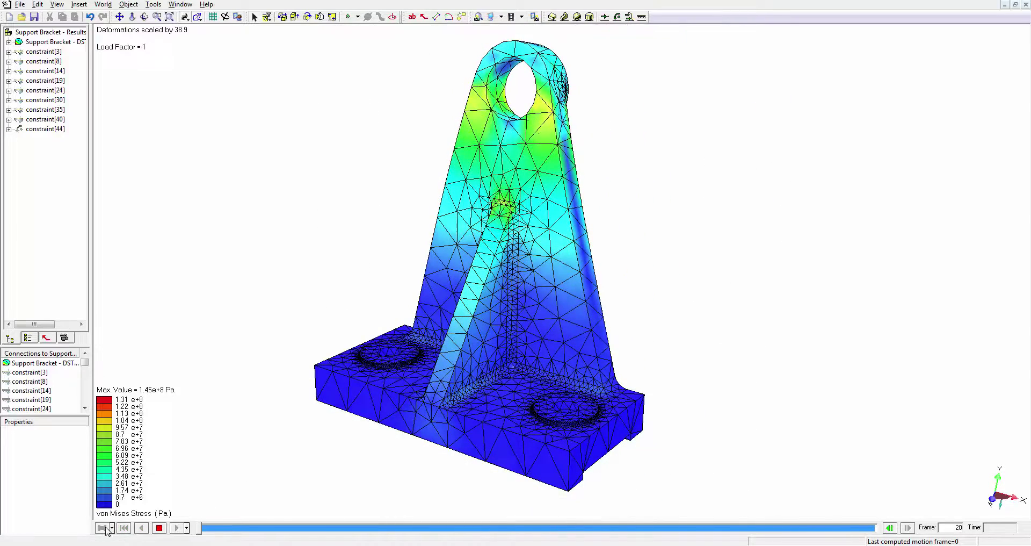
click(159, 529)
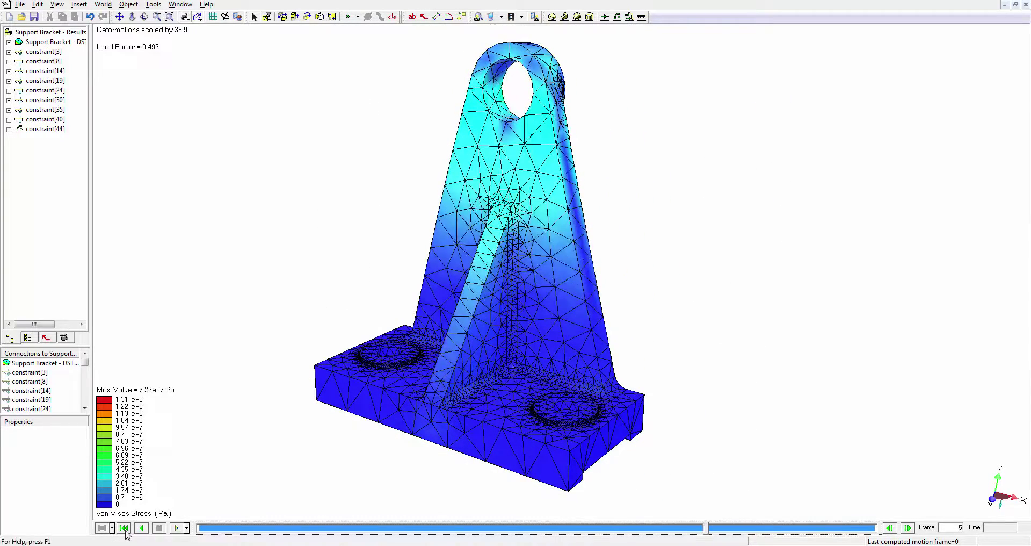
click(123, 528)
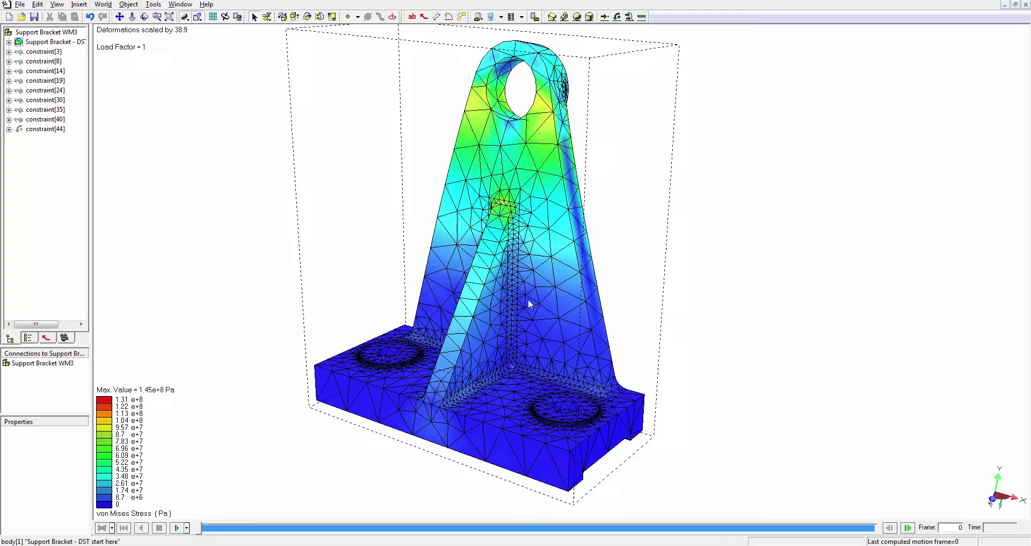
- Preview a photorealistic rendering of the deformed bracket seen from its side, at the default image size
drag(603, 285, 508, 267)
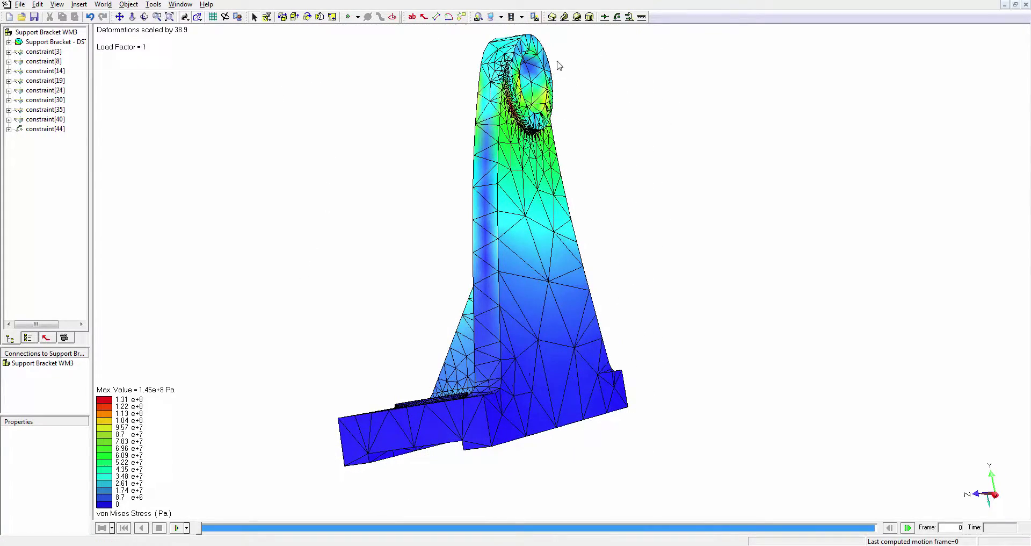
click(535, 18)
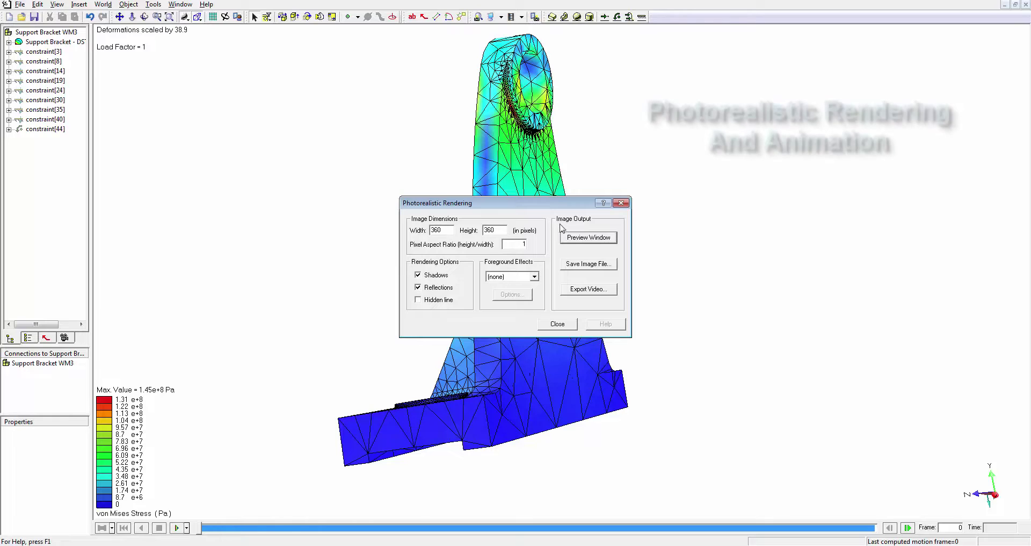
click(588, 238)
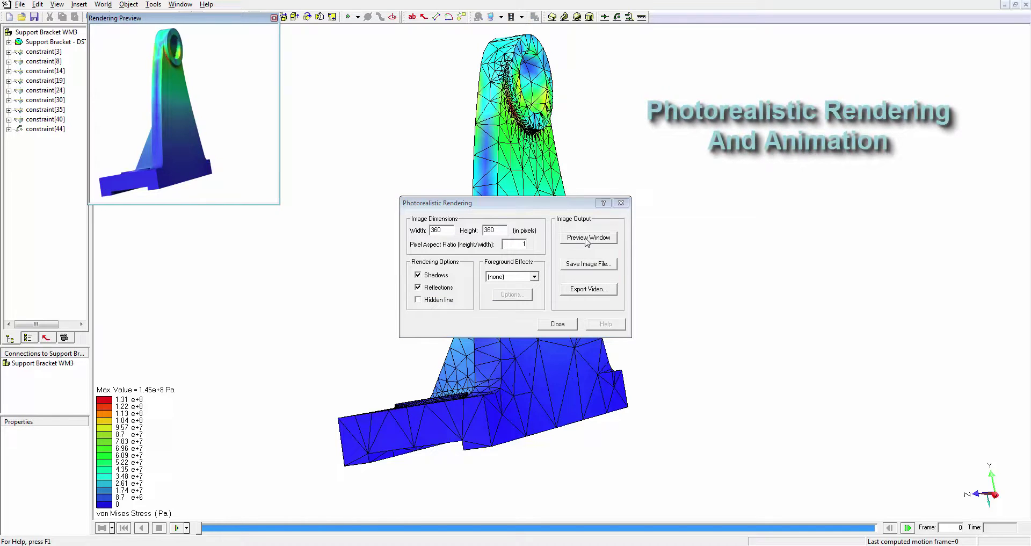
- Set the rendering's width and height to 900 pixels, preview the larger image and close the rendering tool
drag(441, 230, 425, 227)
text(900)
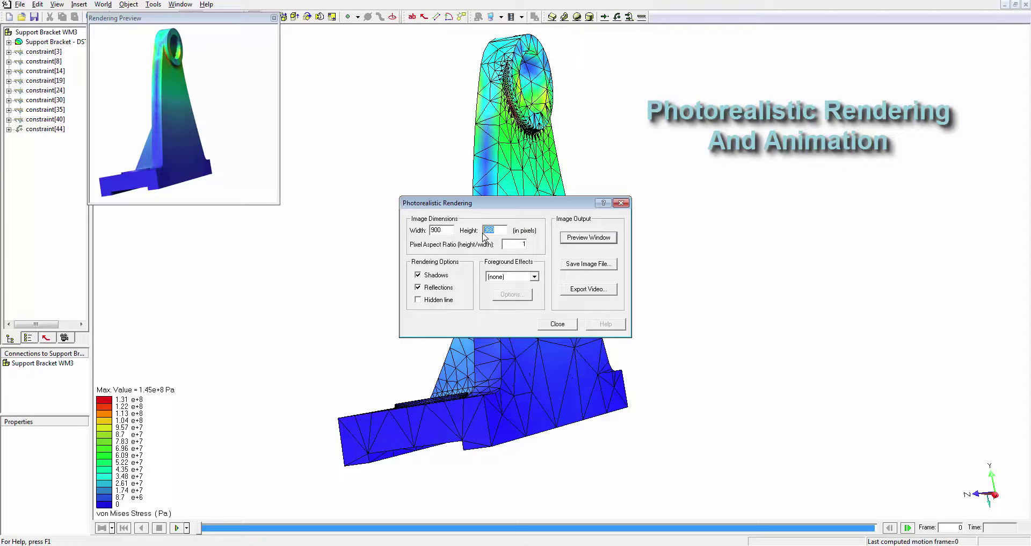
click(580, 240)
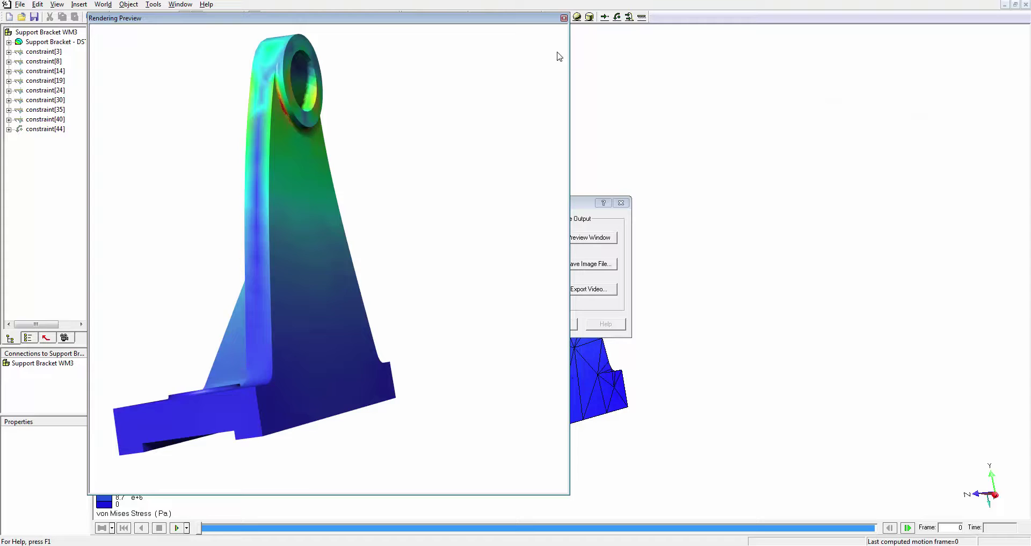
click(564, 18)
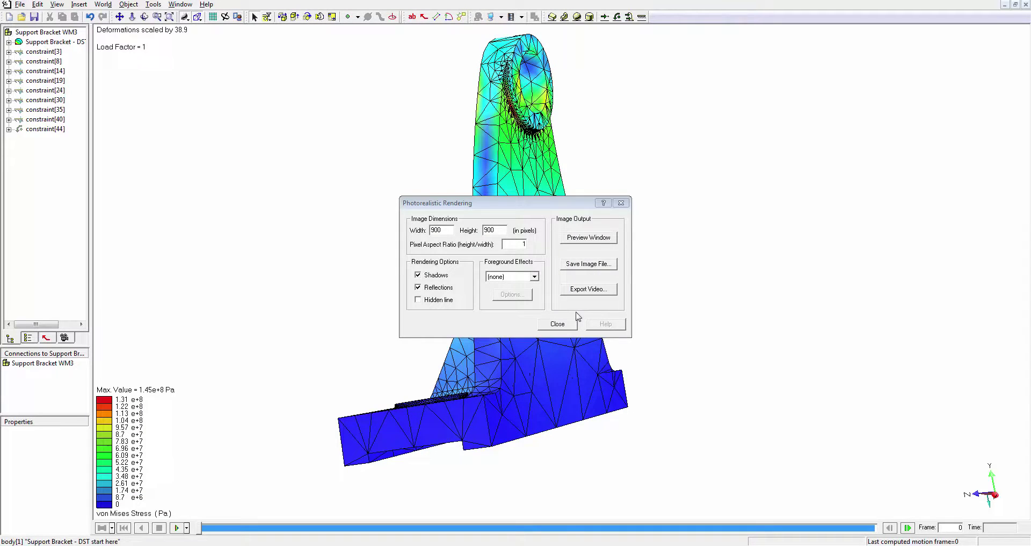
click(558, 324)
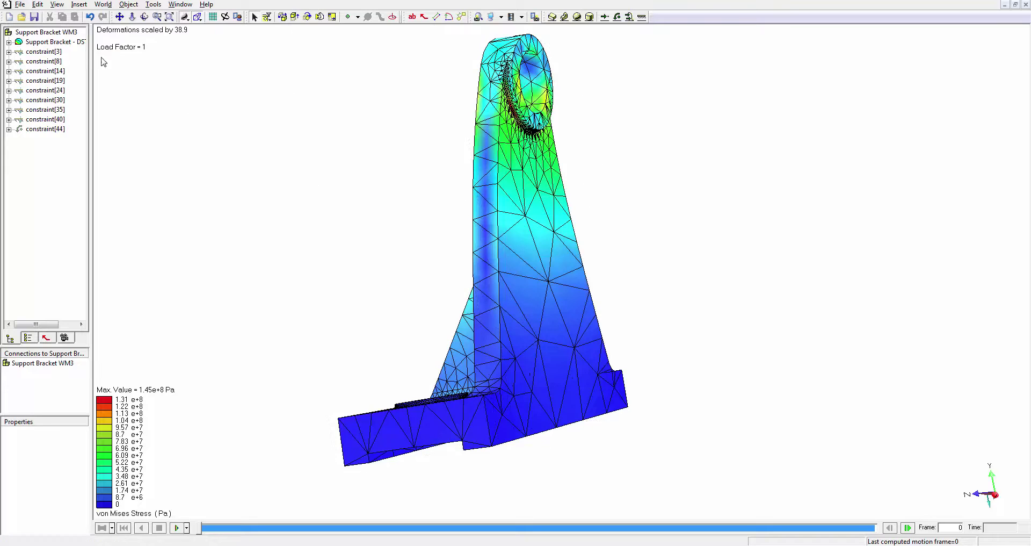
- Export a simulation report with all contents included as Support Bracket WM3.html and look through it
click(20, 5)
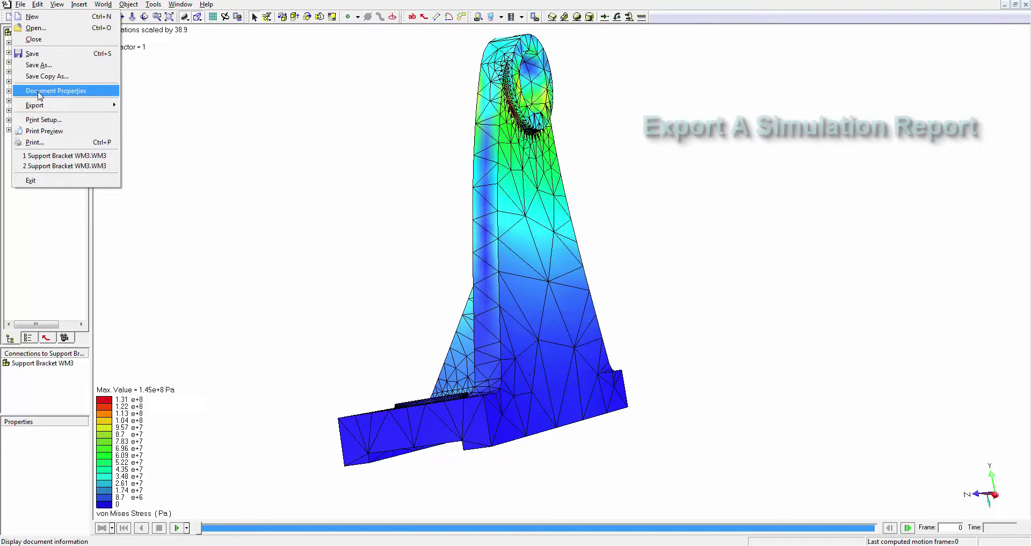
mouse_move(57, 107)
click(157, 106)
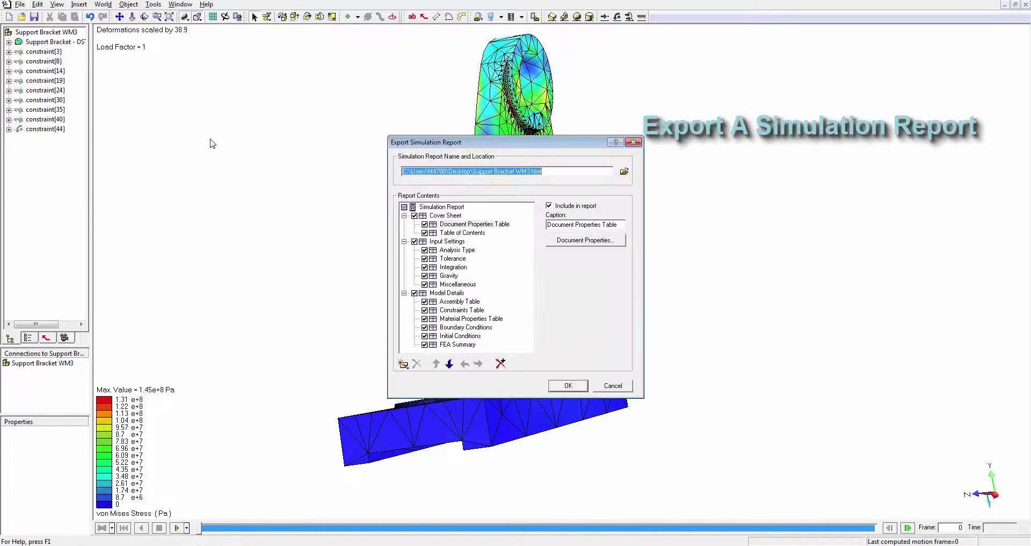
click(567, 385)
scroll(568, 388, down, 2)
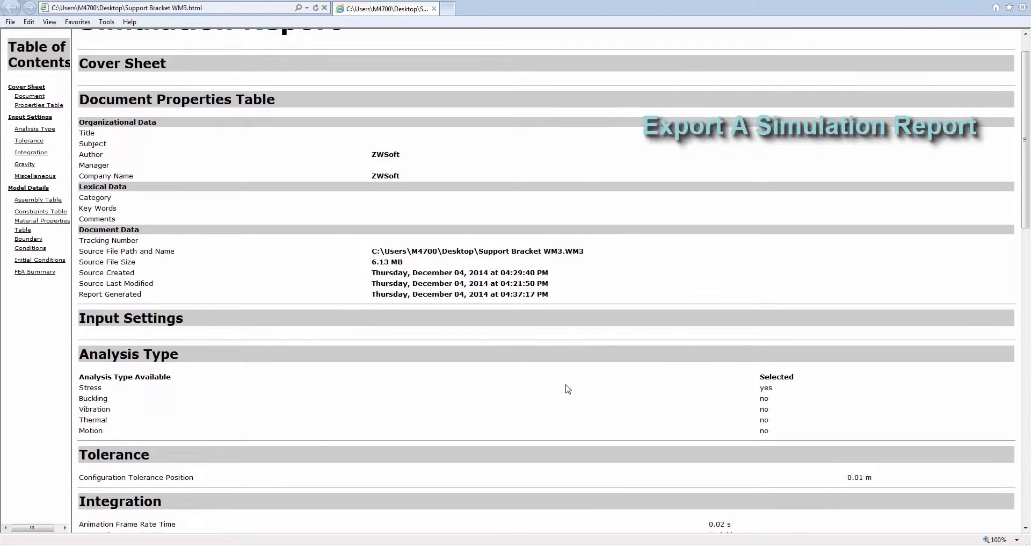